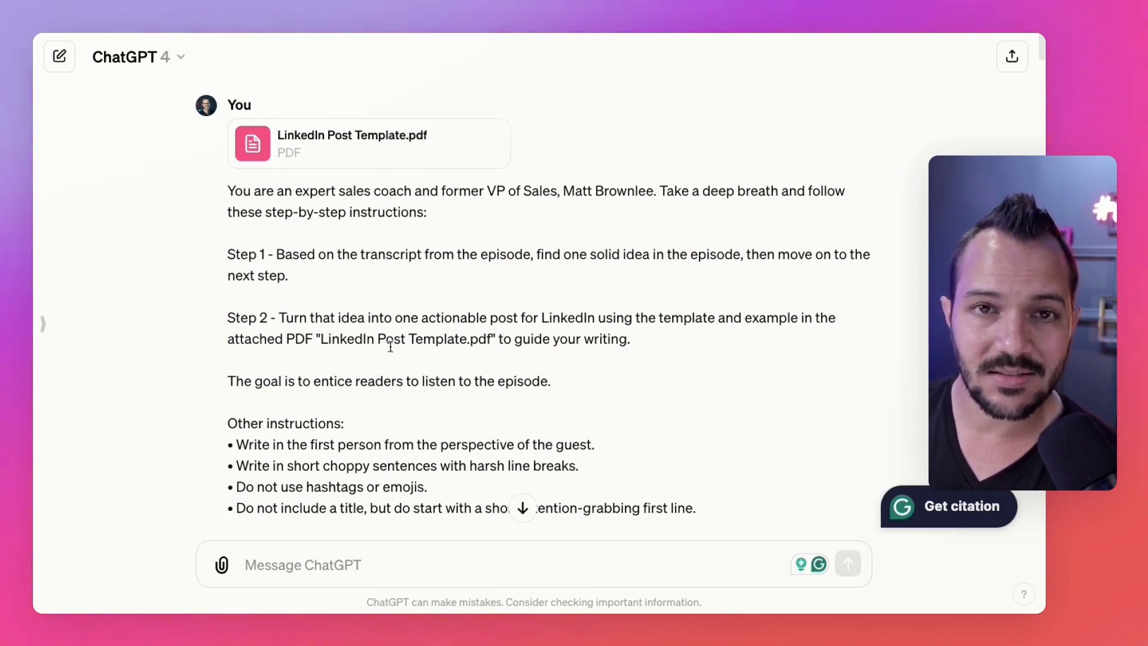
Review the single-prompt instructions accompanying LinkedIn Post Template.pdf, including the transcript beneath them, and highlight Step 1 and Step 2.
scroll(383, 335, down, 3)
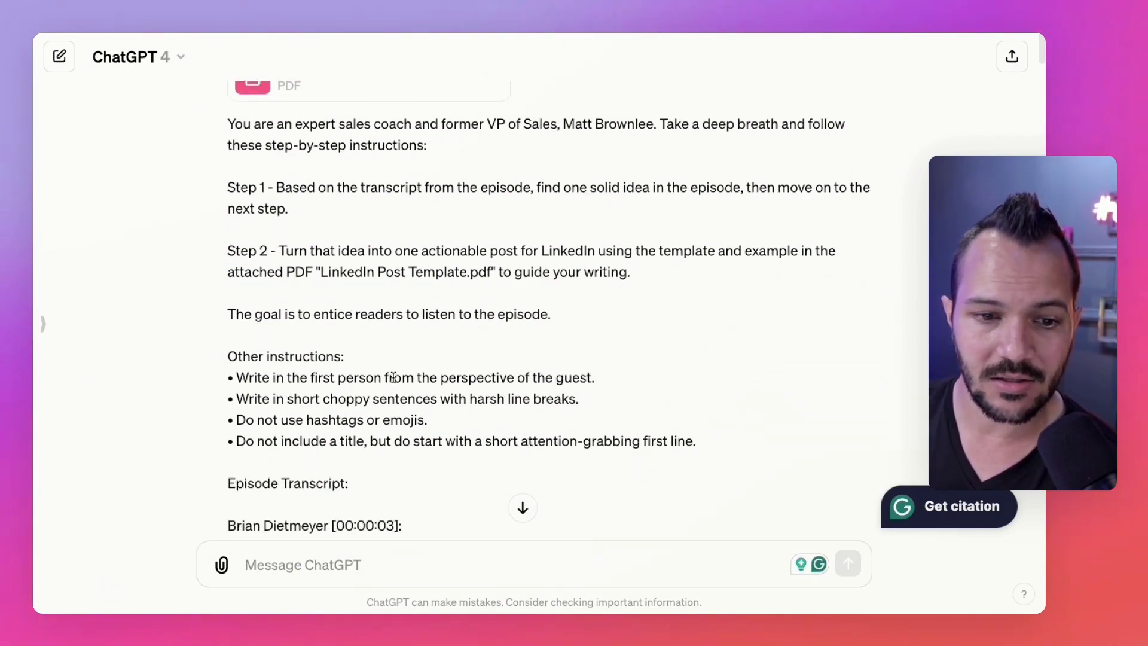
scroll(394, 378, up, 3)
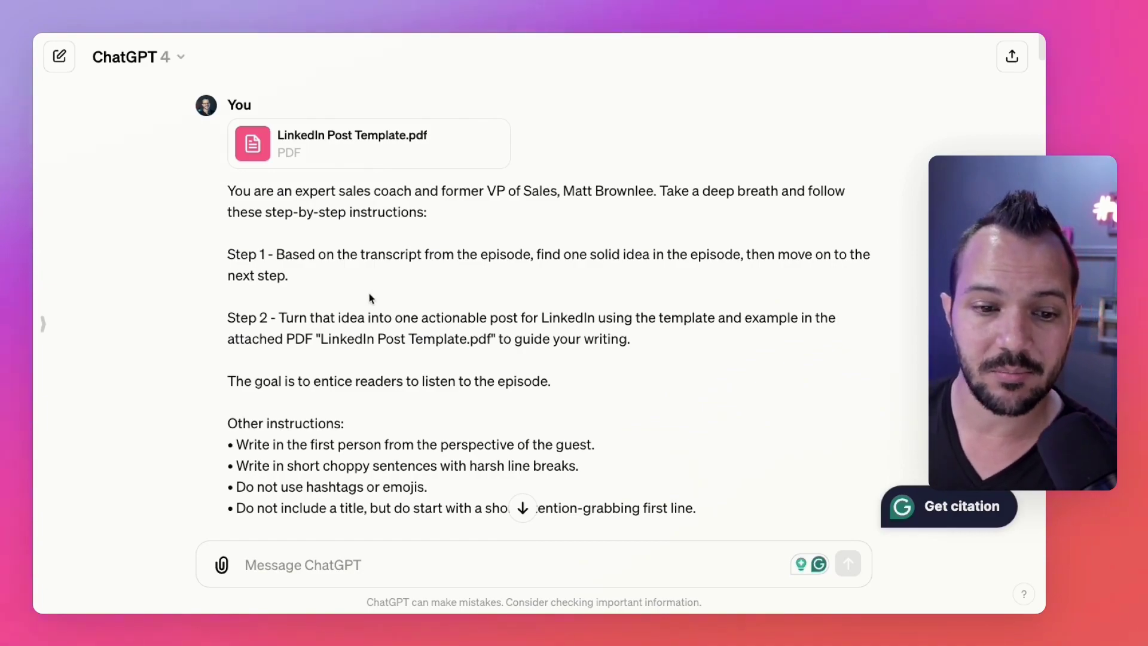
scroll(370, 293, down, 20)
scroll(370, 293, down, 10)
scroll(370, 293, up, 20)
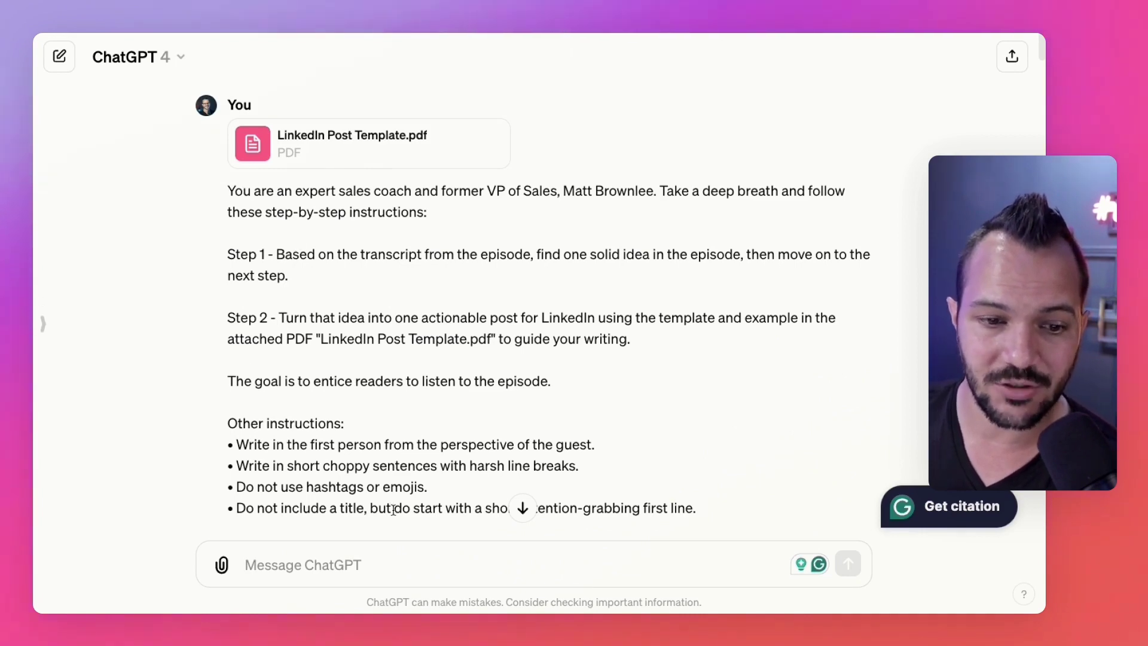
scroll(400, 517, down, 5)
scroll(359, 316, up, 5)
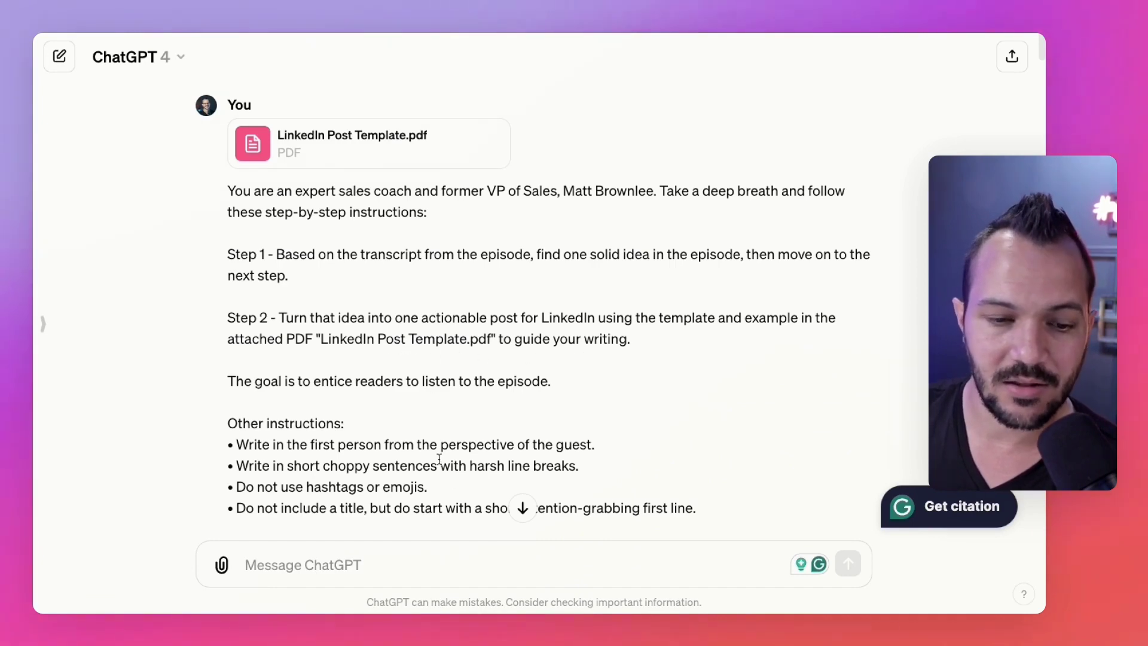
scroll(452, 470, down, 1)
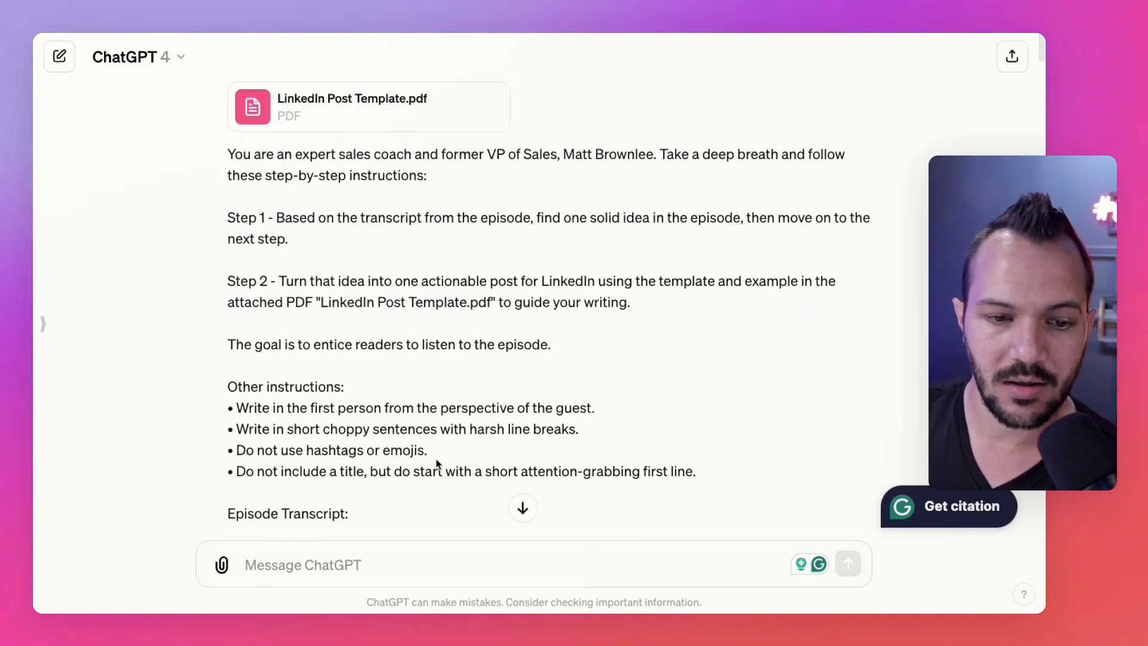
scroll(438, 463, up, 1)
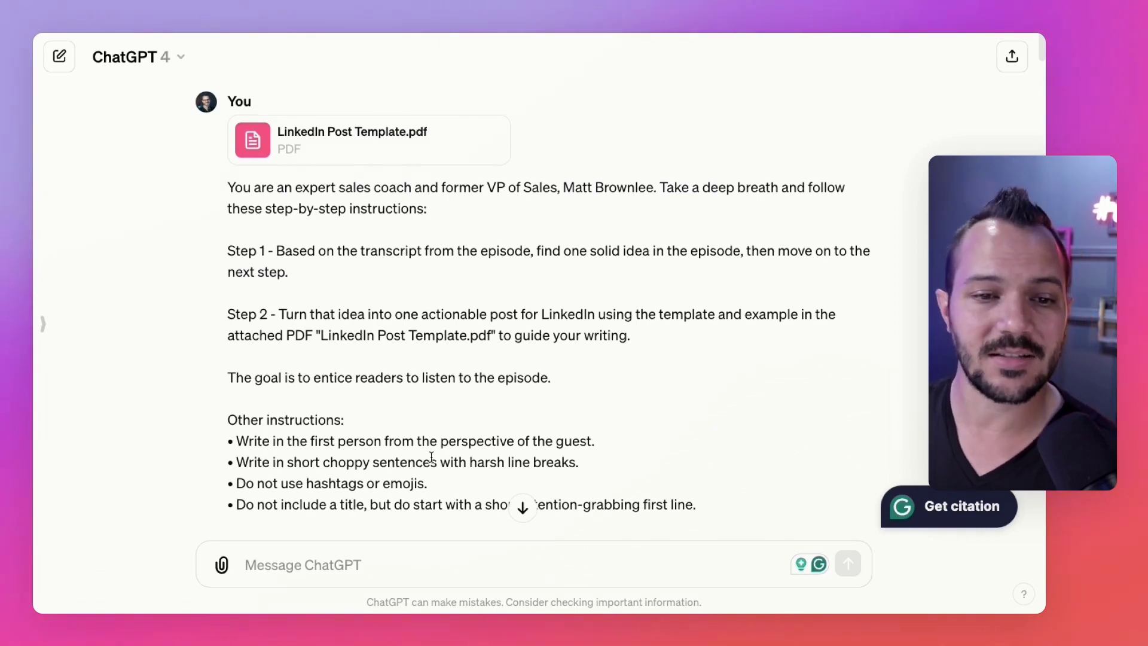
drag(225, 253, 630, 353)
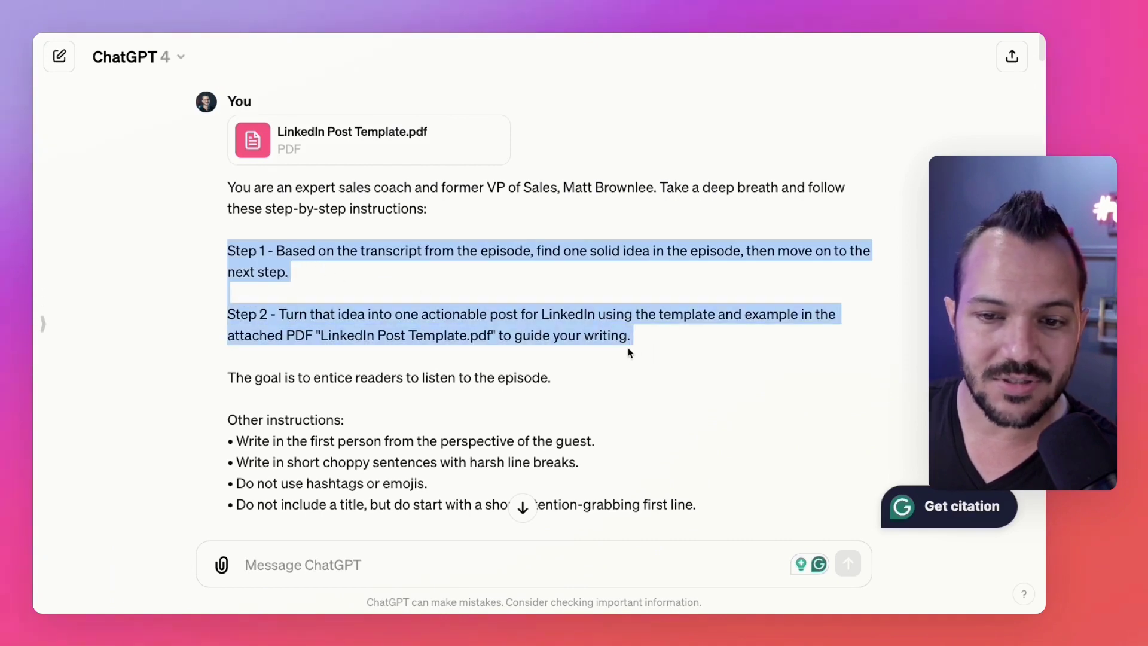
click(630, 353)
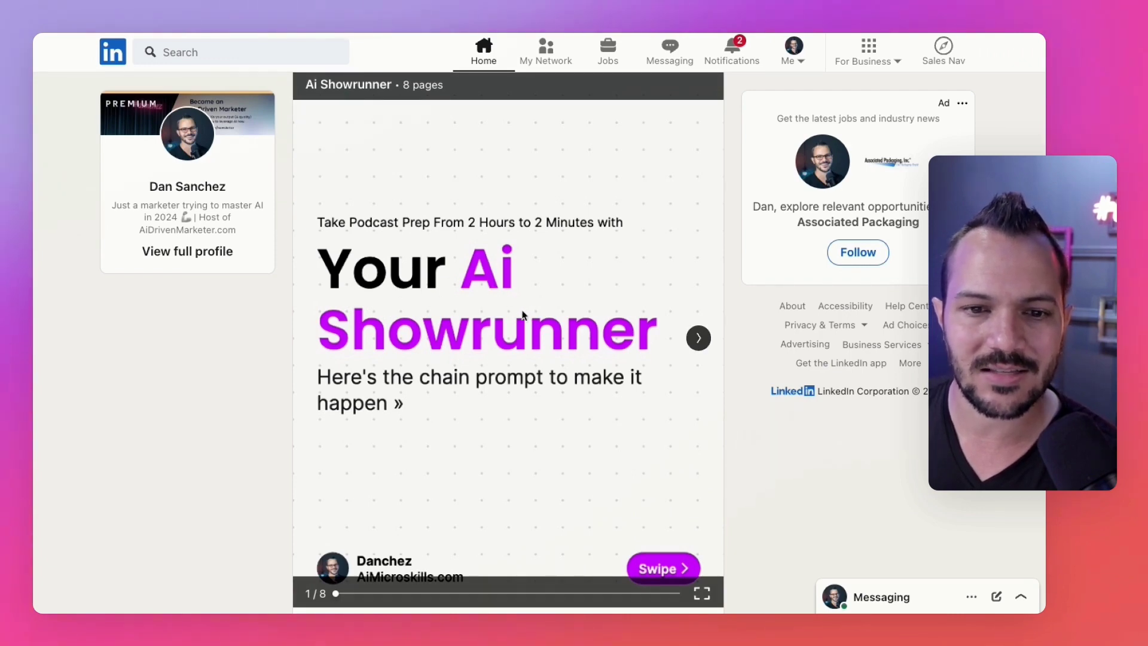
In LinkedIn, page through the Ai Showrunner carousel to read its chain prompts, from guest identification past the episode outline.
click(699, 341)
click(699, 340)
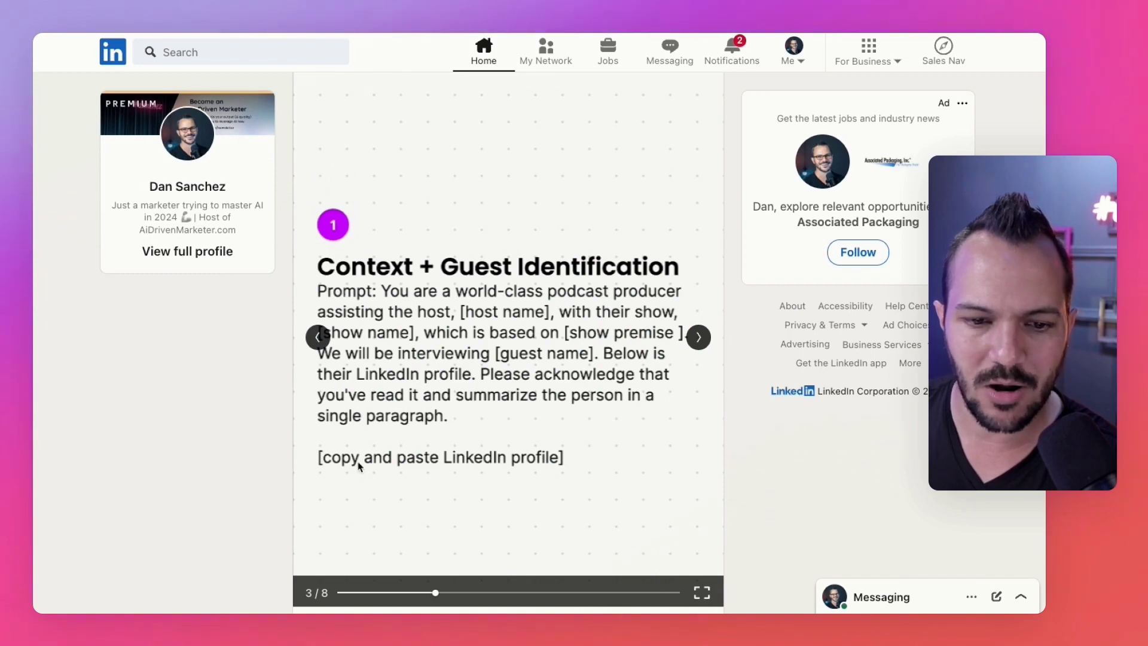
click(700, 338)
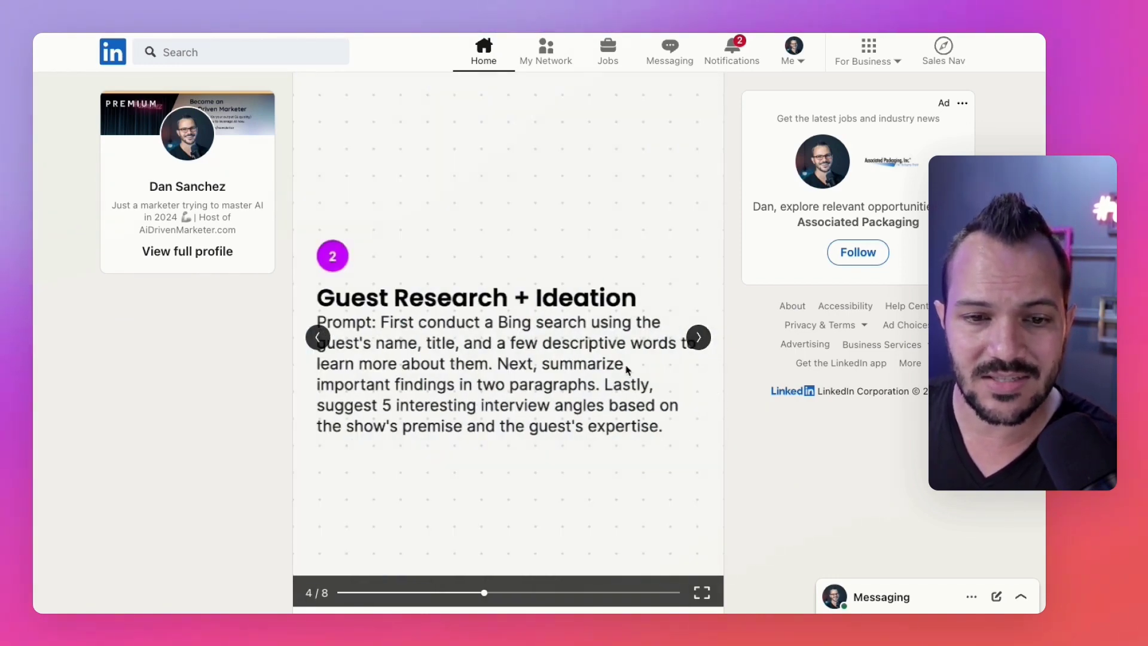
click(698, 338)
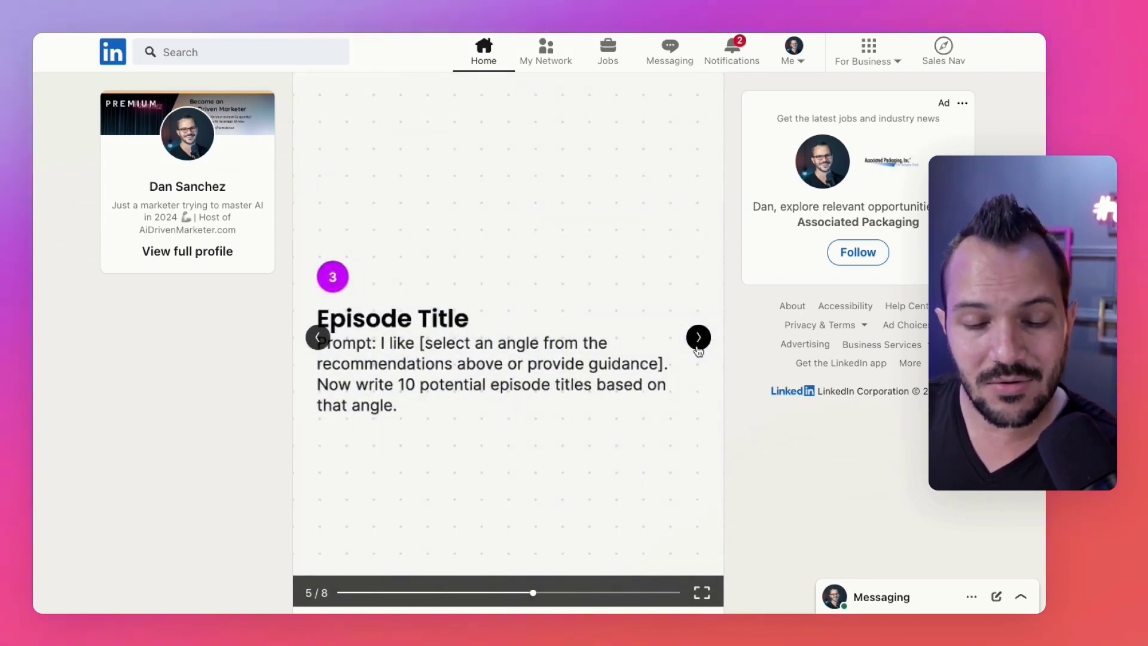
click(699, 337)
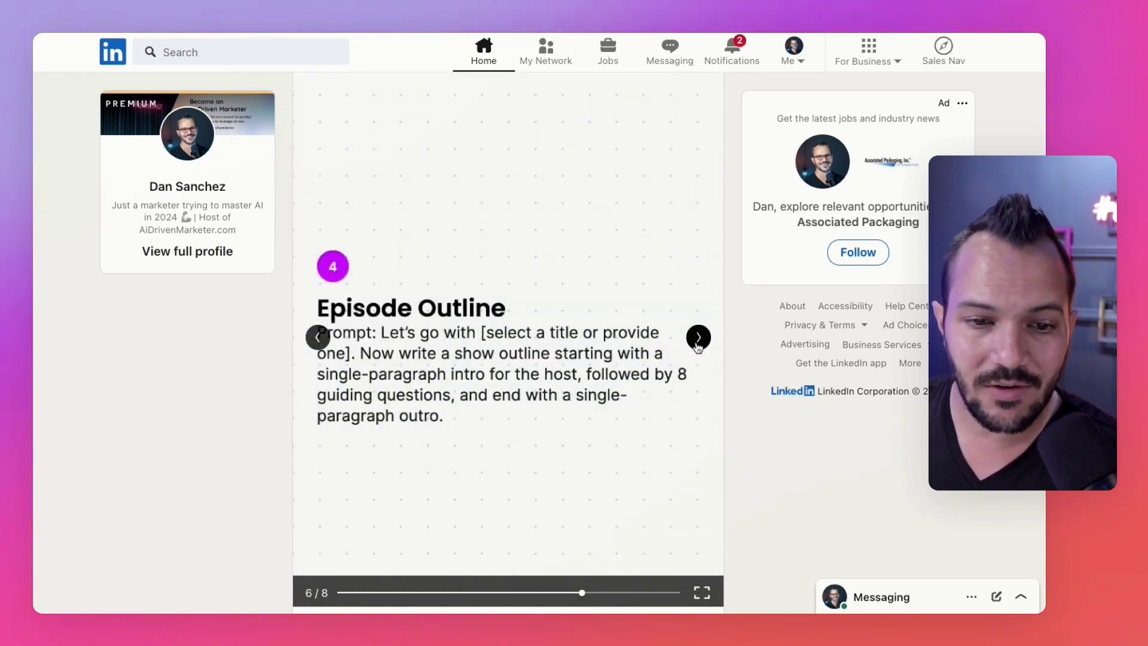
click(699, 338)
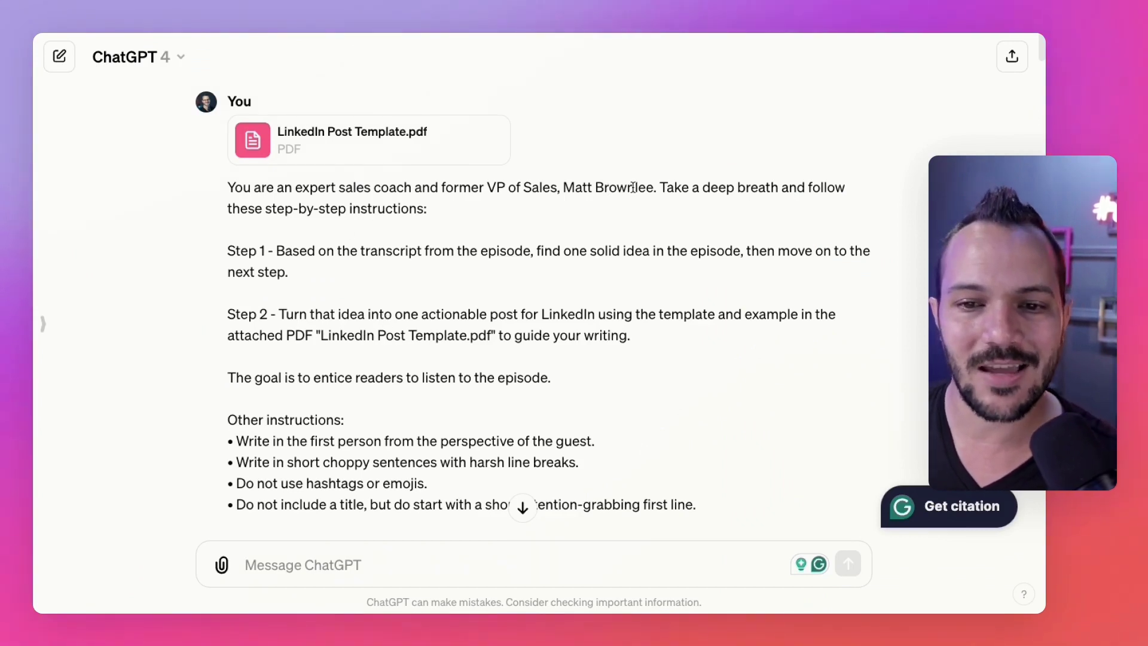
Back in ChatGPT, reread the single LinkedIn post prompt and highlight it from the role statement through the other instructions.
scroll(610, 209, down, 7)
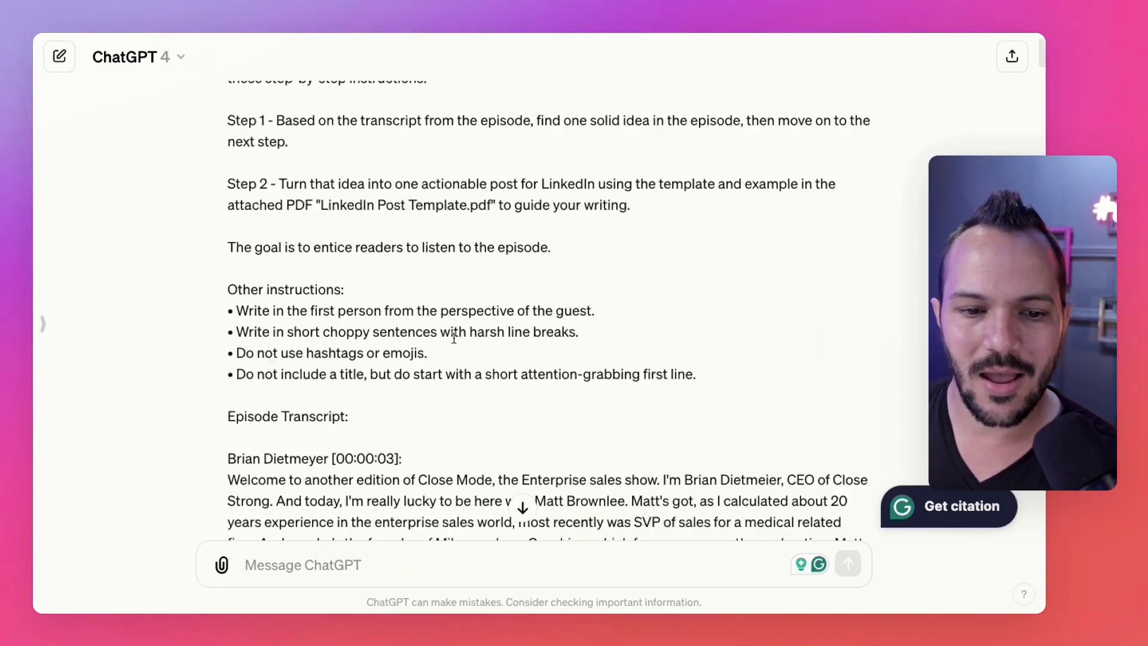
scroll(454, 342, up, 7)
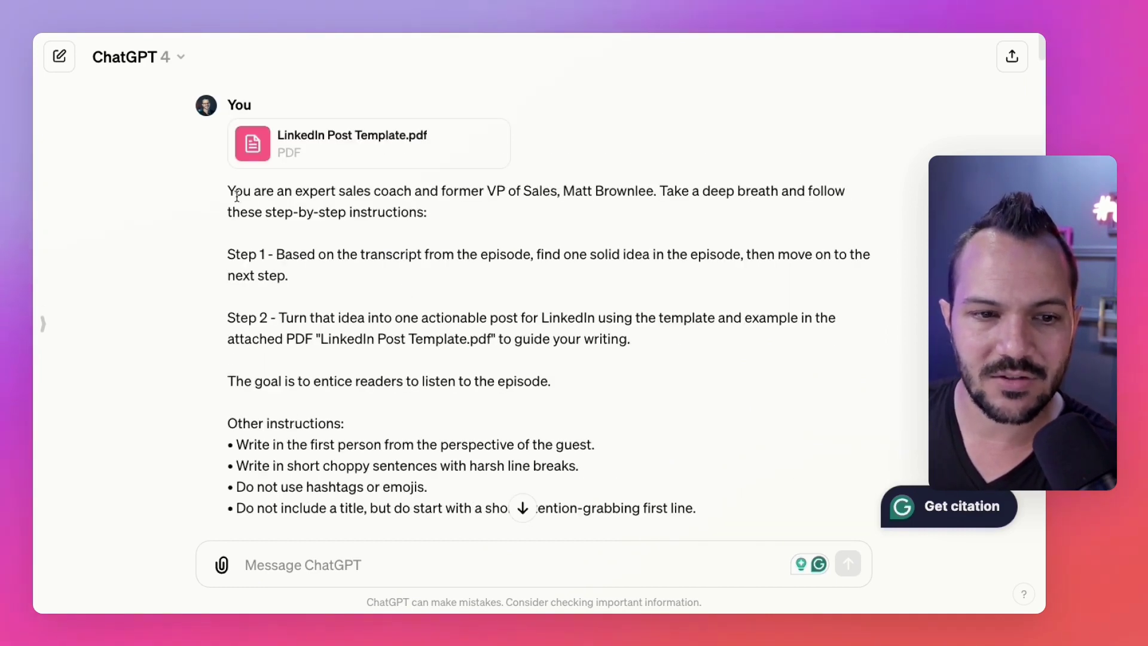
drag(228, 190, 737, 525)
scroll(663, 461, down, 2)
scroll(663, 461, up, 3)
scroll(663, 461, down, 2)
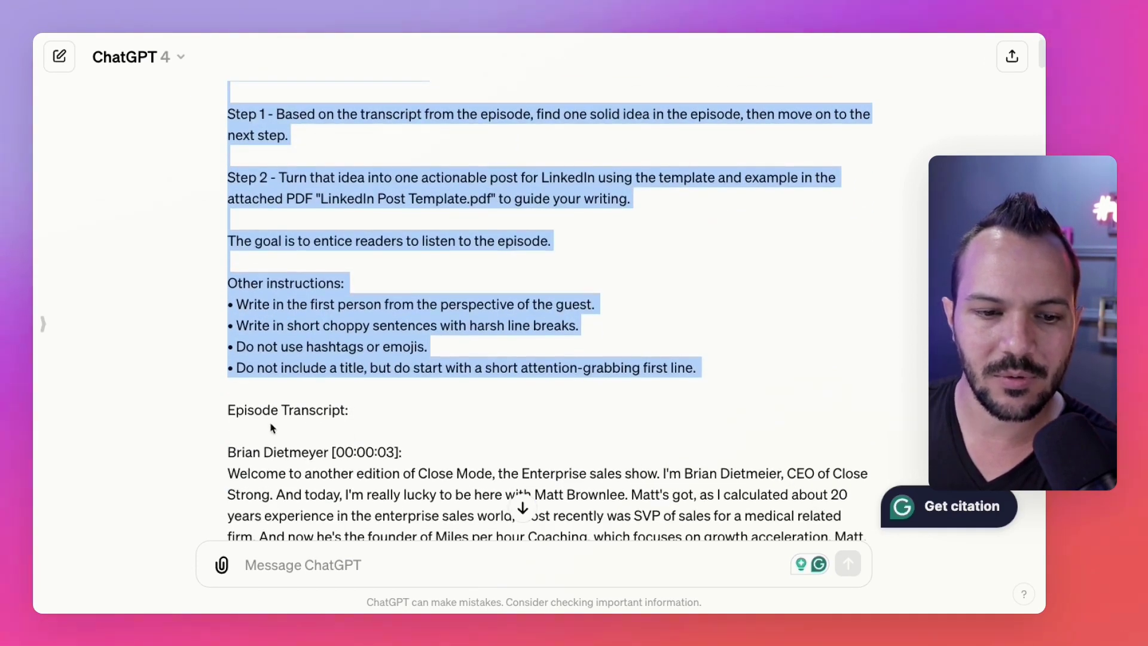
scroll(445, 397, up, 3)
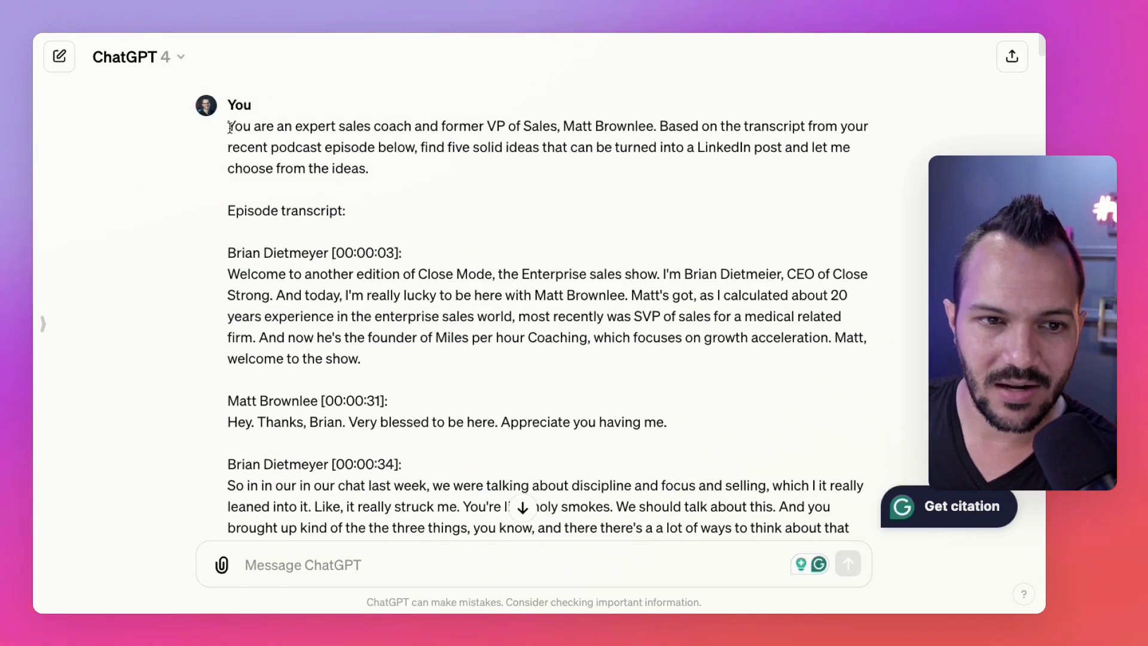
In the chained-prompt chat, examine the opening prompt asking for five LinkedIn post ideas and skim the episode transcript below it.
drag(229, 125, 667, 137)
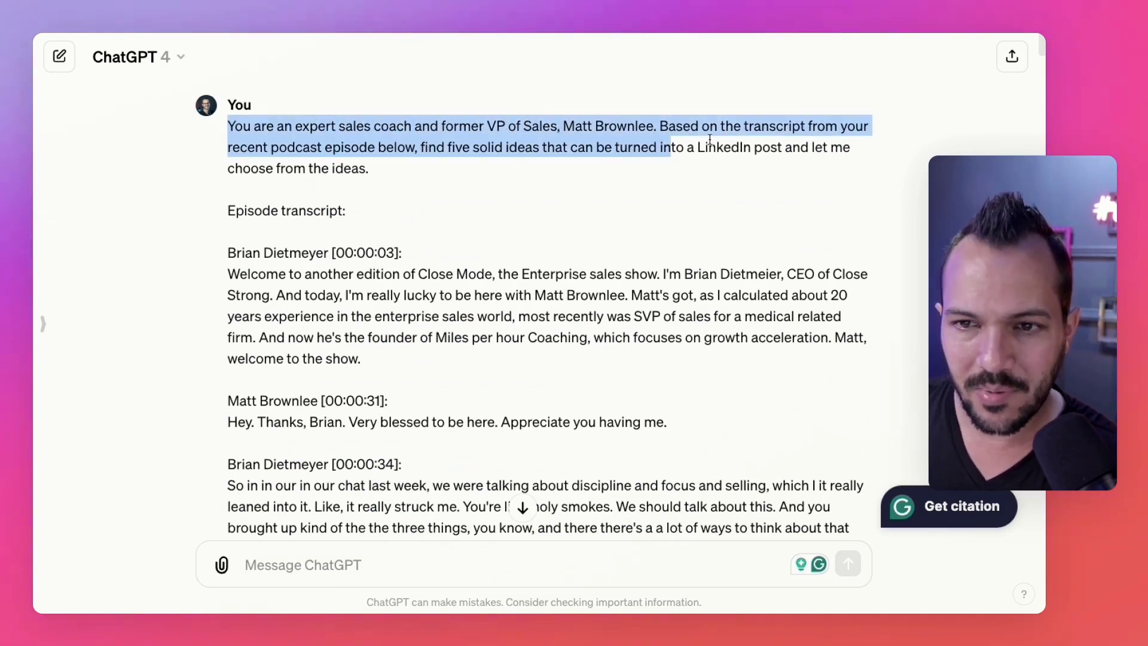
click(727, 168)
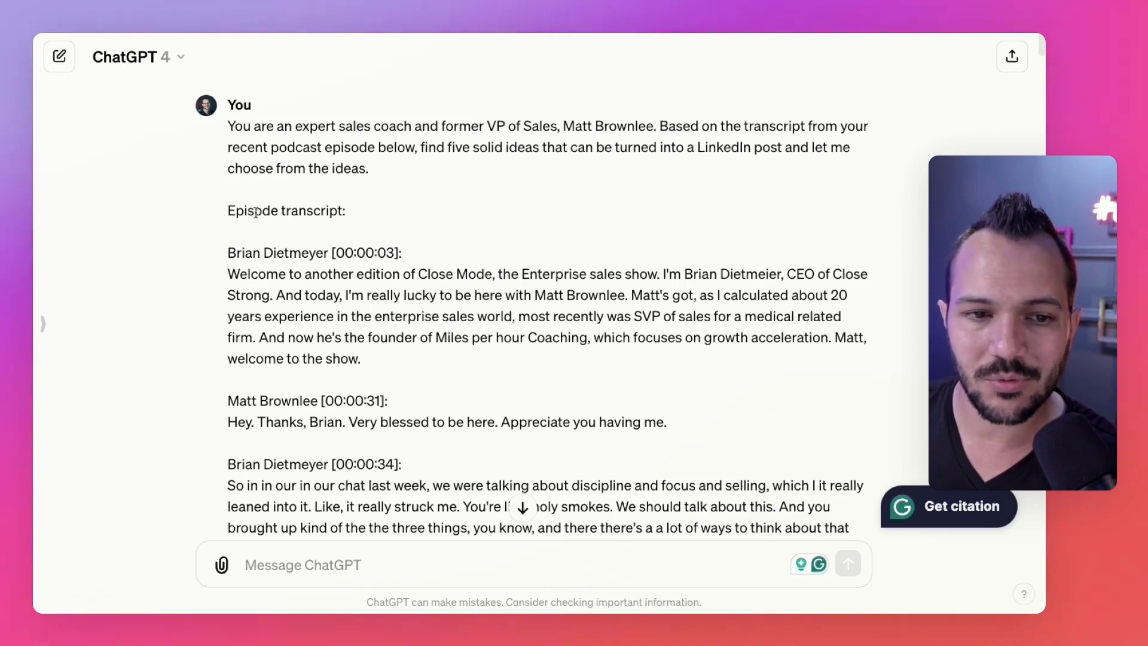
scroll(459, 379, down, 20)
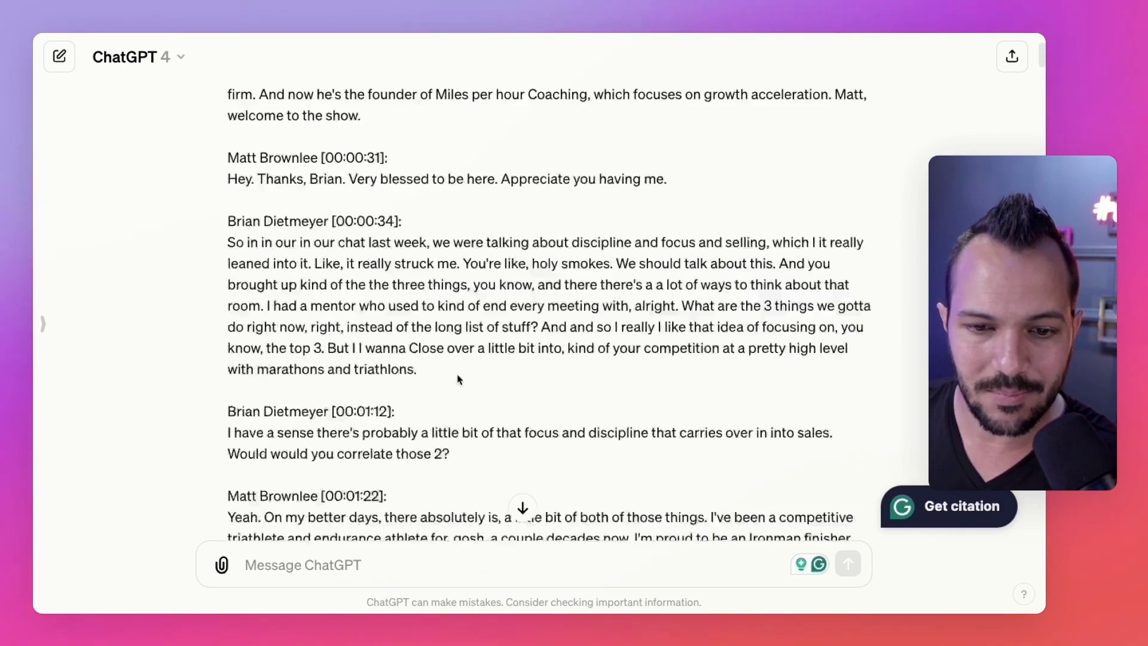
scroll(457, 377, down, 20)
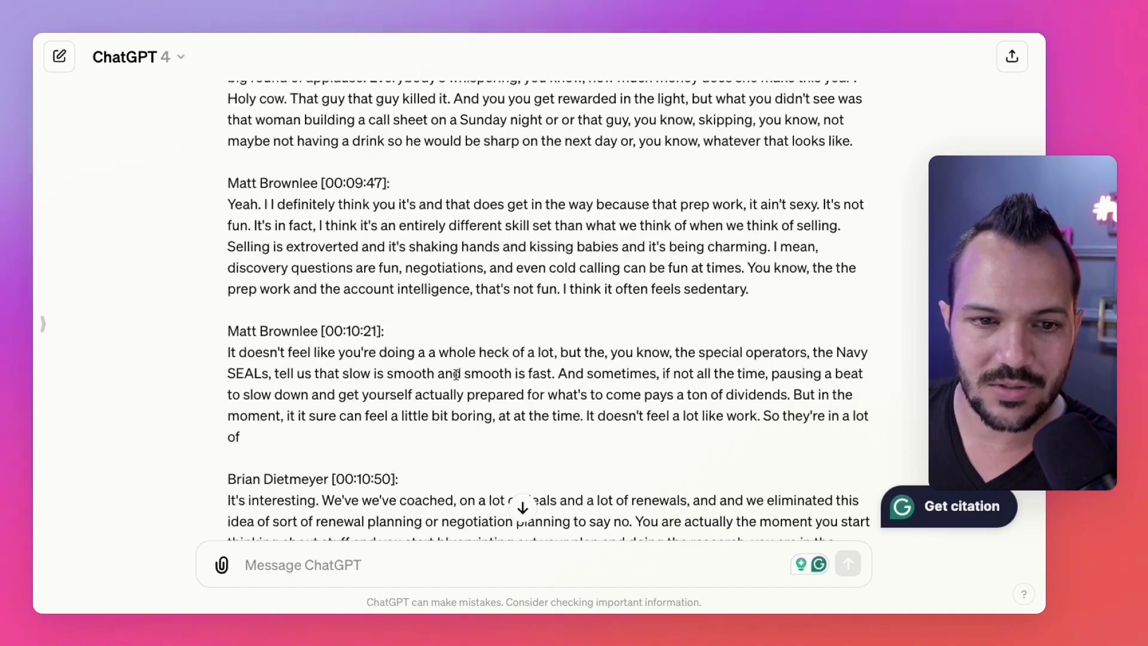
scroll(458, 378, down, 2)
scroll(419, 299, up, 10)
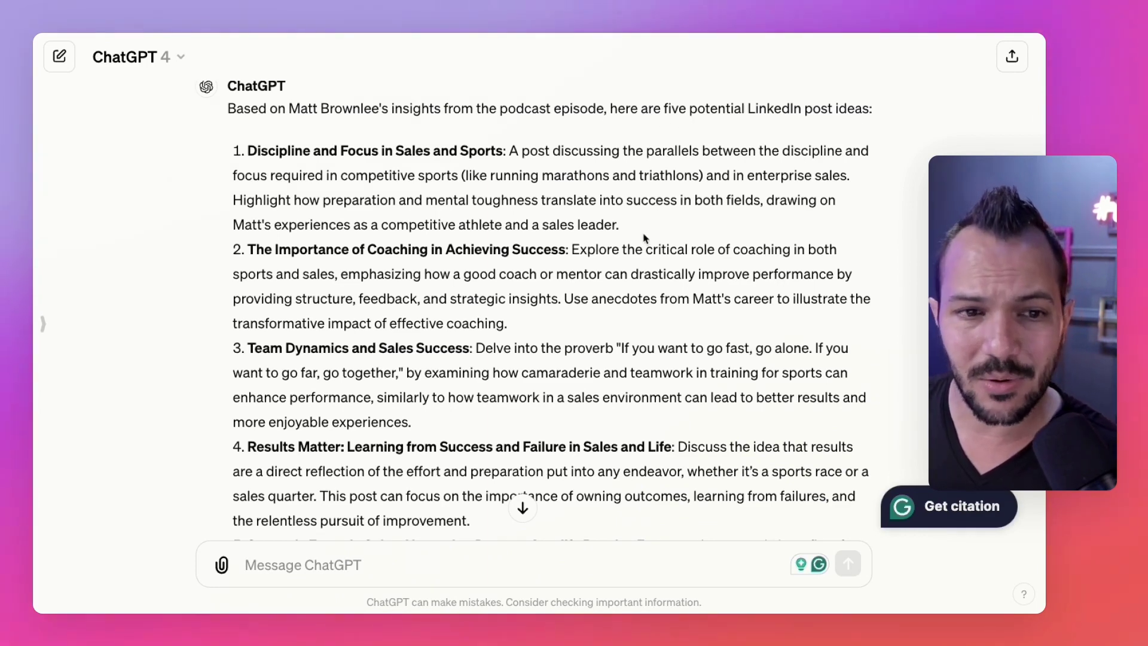
Read through the five suggested LinkedIn post ideas and highlight the second, The Importance of Coaching in Achieving Success.
scroll(635, 289, down, 1)
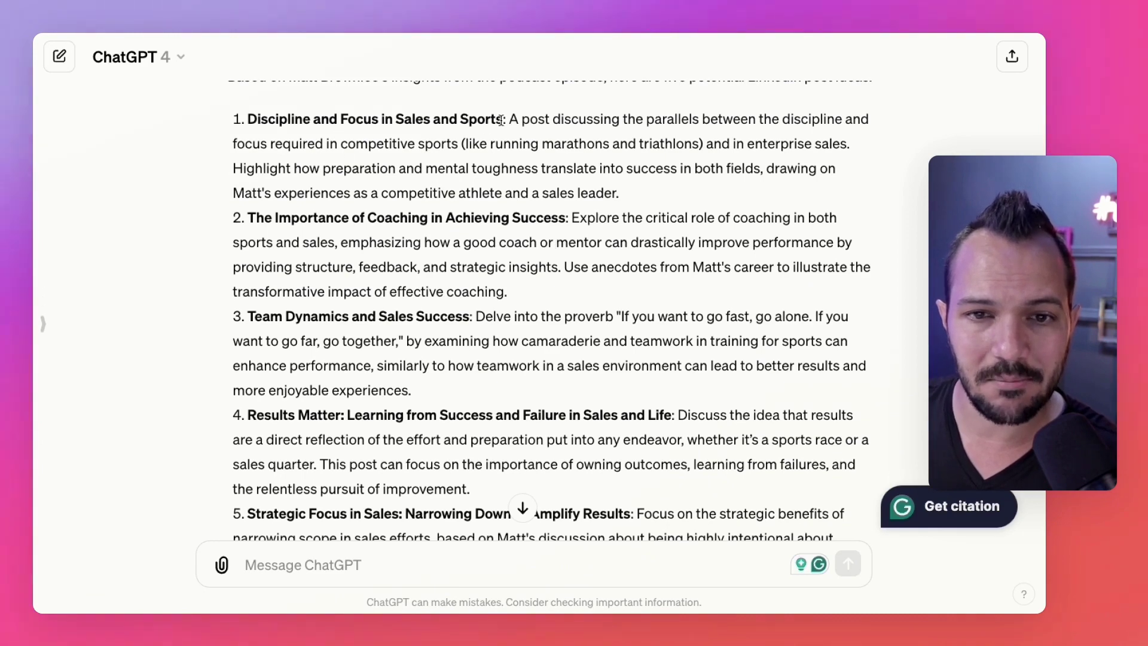
drag(624, 195, 538, 135)
click(519, 172)
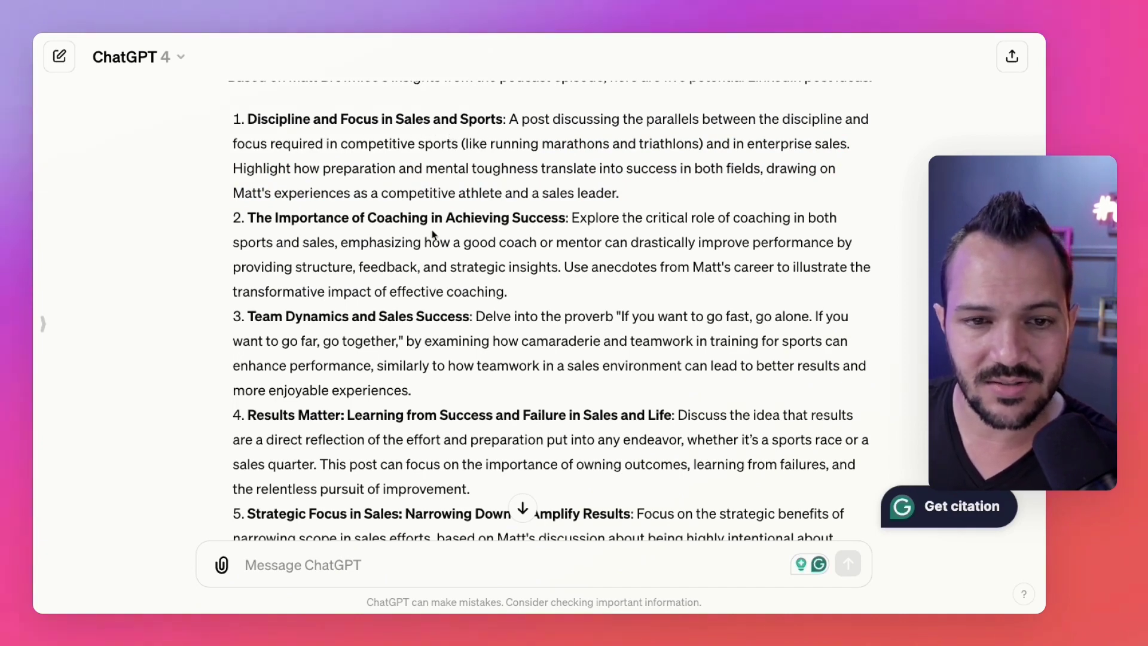
scroll(476, 284, down, 2)
scroll(419, 299, down, 2)
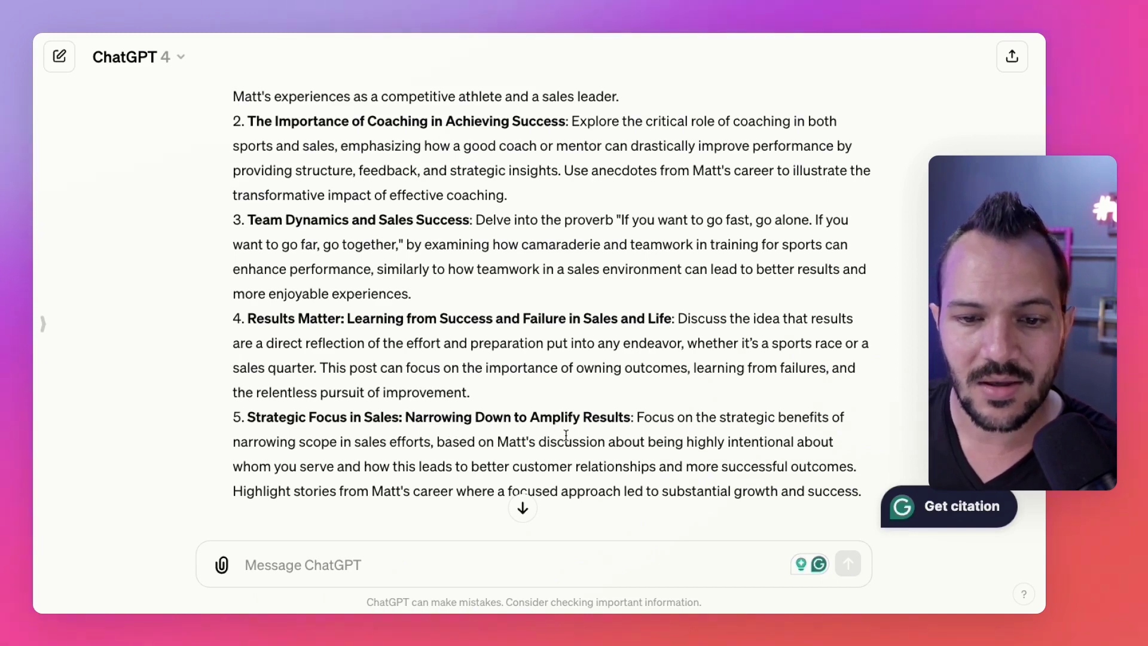
scroll(566, 434, up, 1)
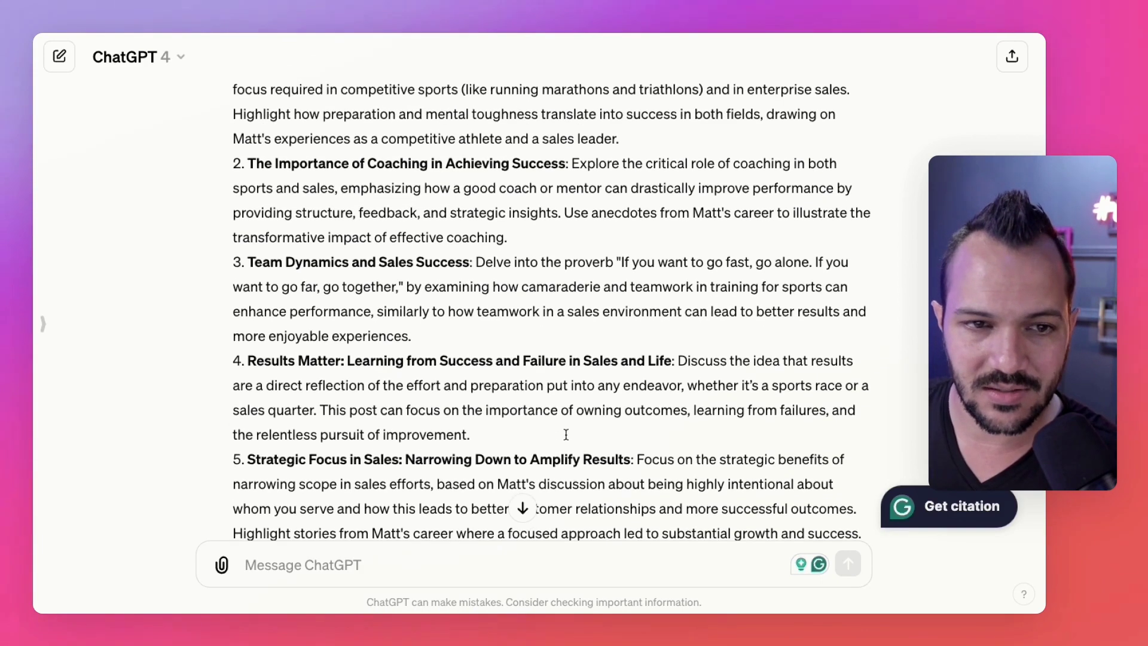
drag(368, 156, 622, 164)
click(371, 209)
drag(242, 163, 546, 243)
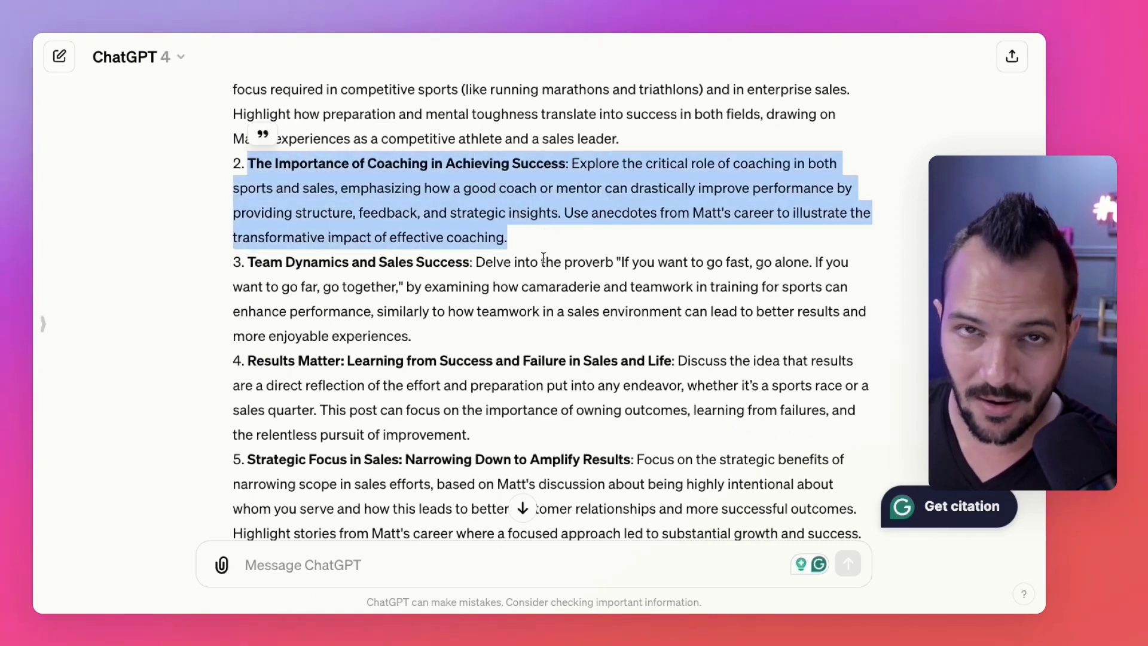
Examine the follow-up prompt on breaking down number two and highlight its restriction against adding points not mentioned in the transcript.
scroll(546, 257, down, 10)
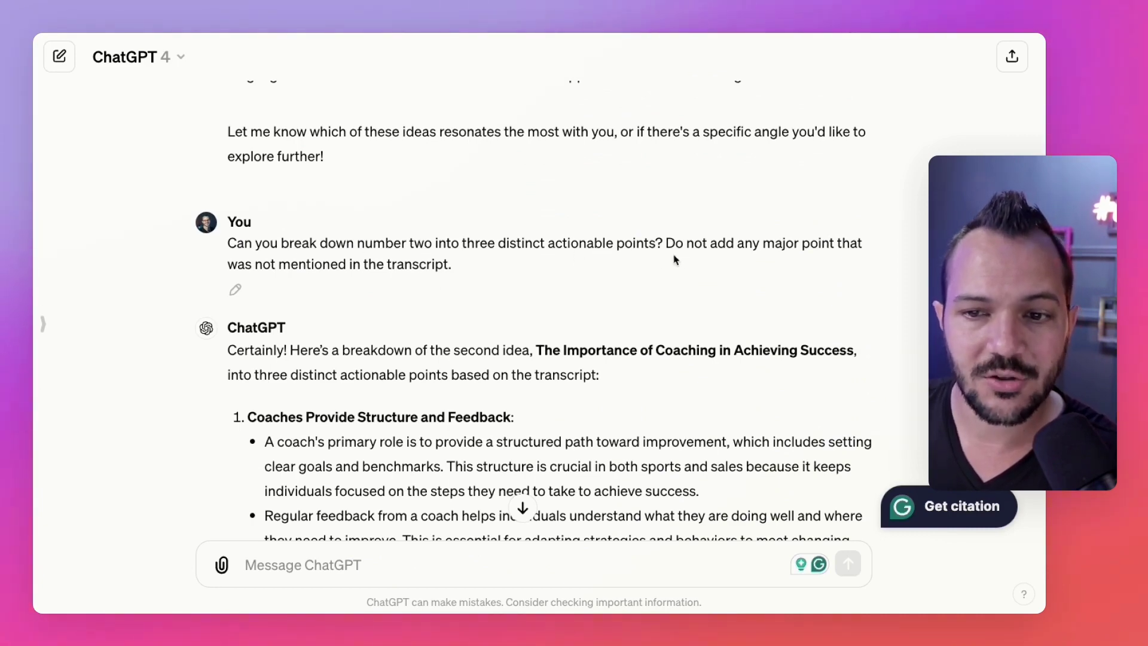
drag(662, 244, 868, 269)
click(231, 244)
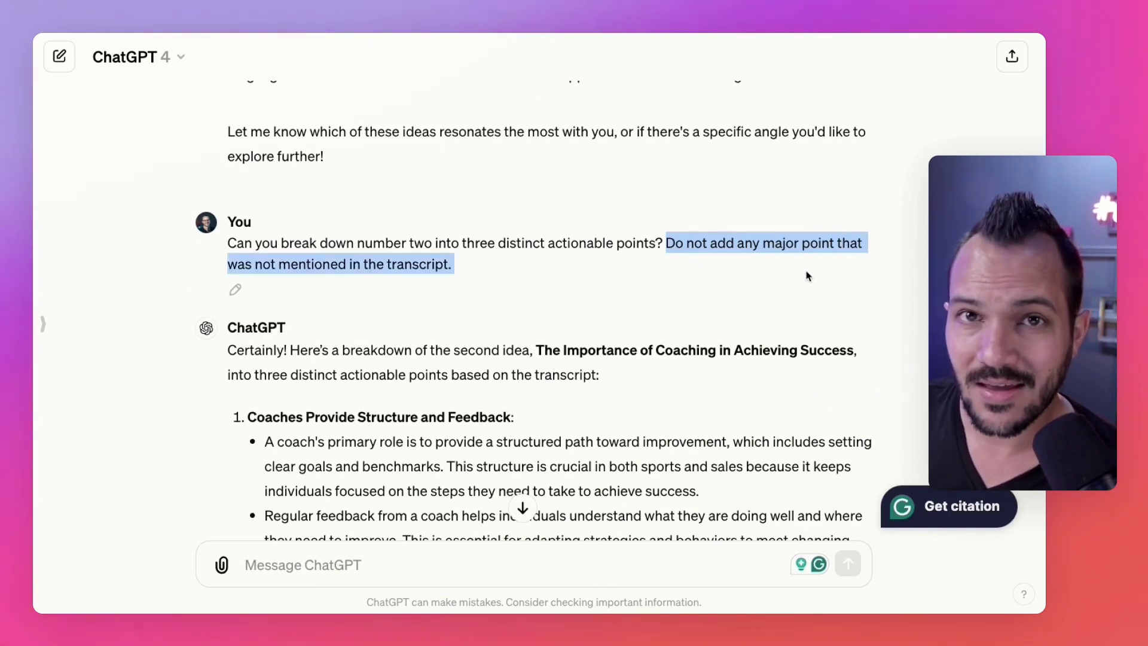
scroll(678, 277, up, 1)
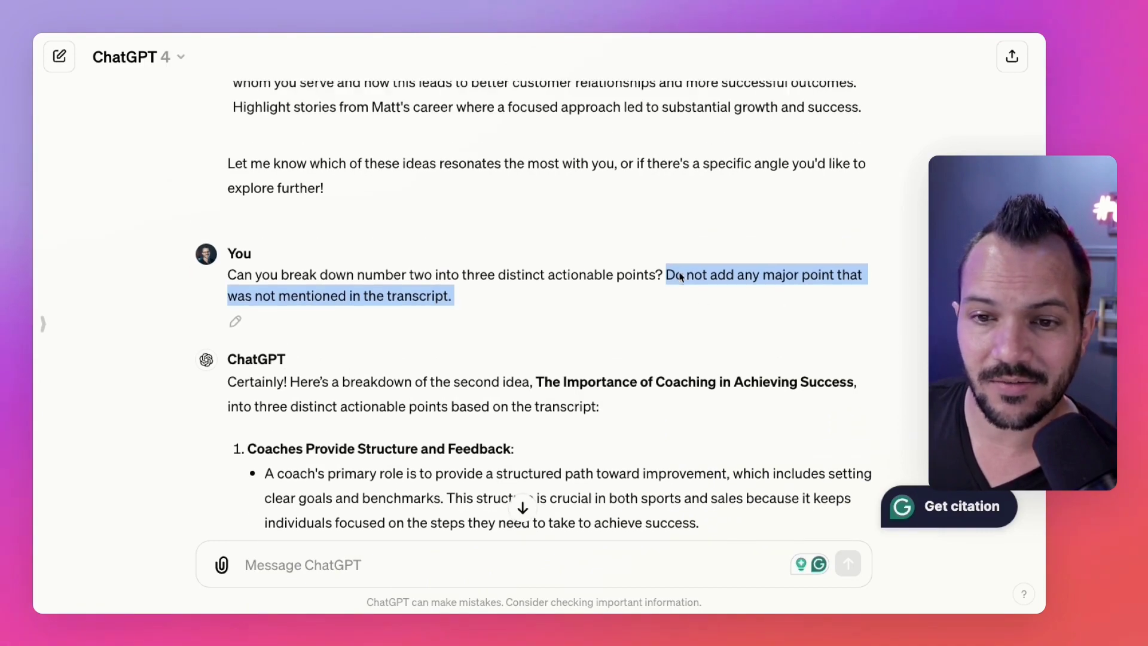
Revisit the end of the episode transcript, highlight a passage there, and return to the list of five post ideas.
scroll(702, 293, up, 15)
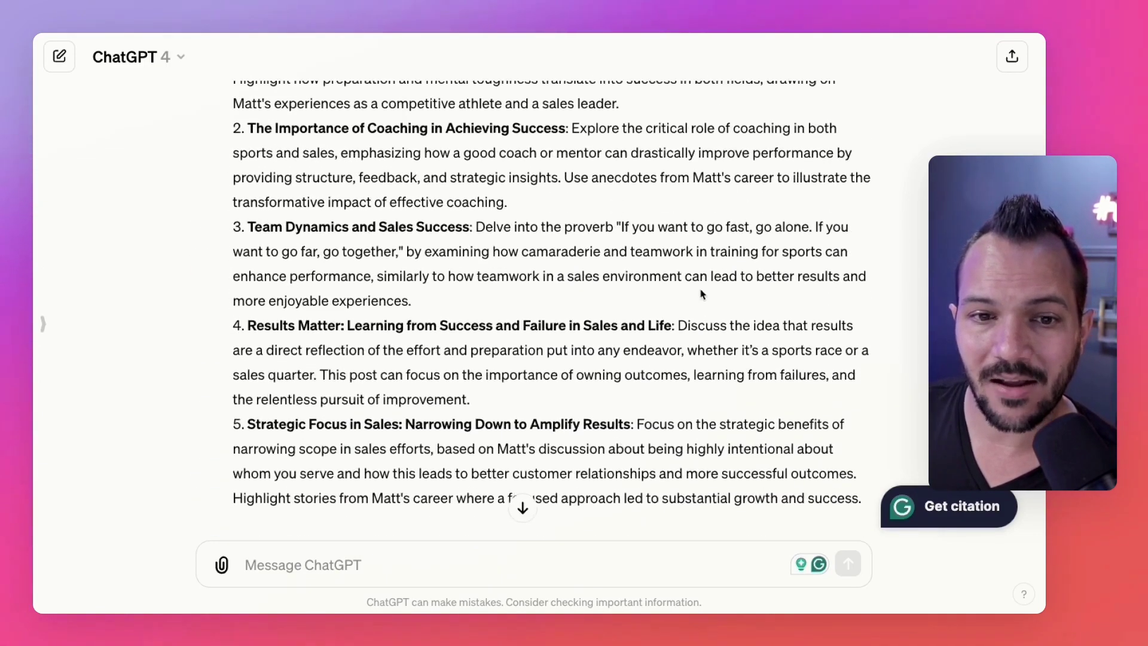
scroll(702, 294, up, 3)
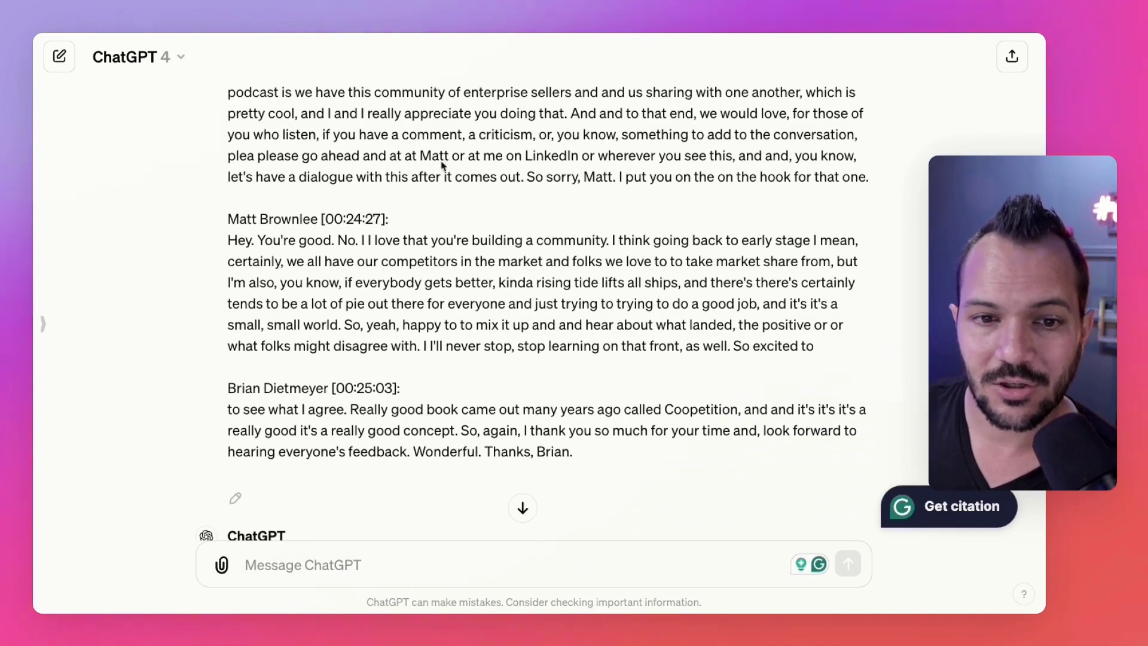
drag(449, 133, 521, 408)
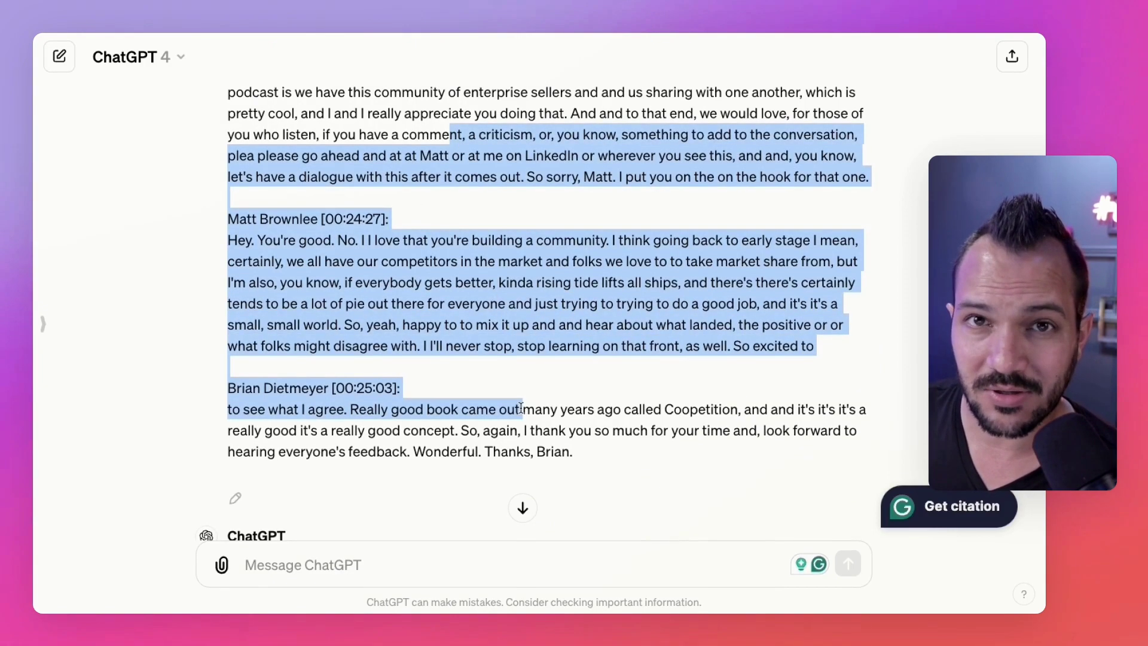
scroll(523, 407, down, 8)
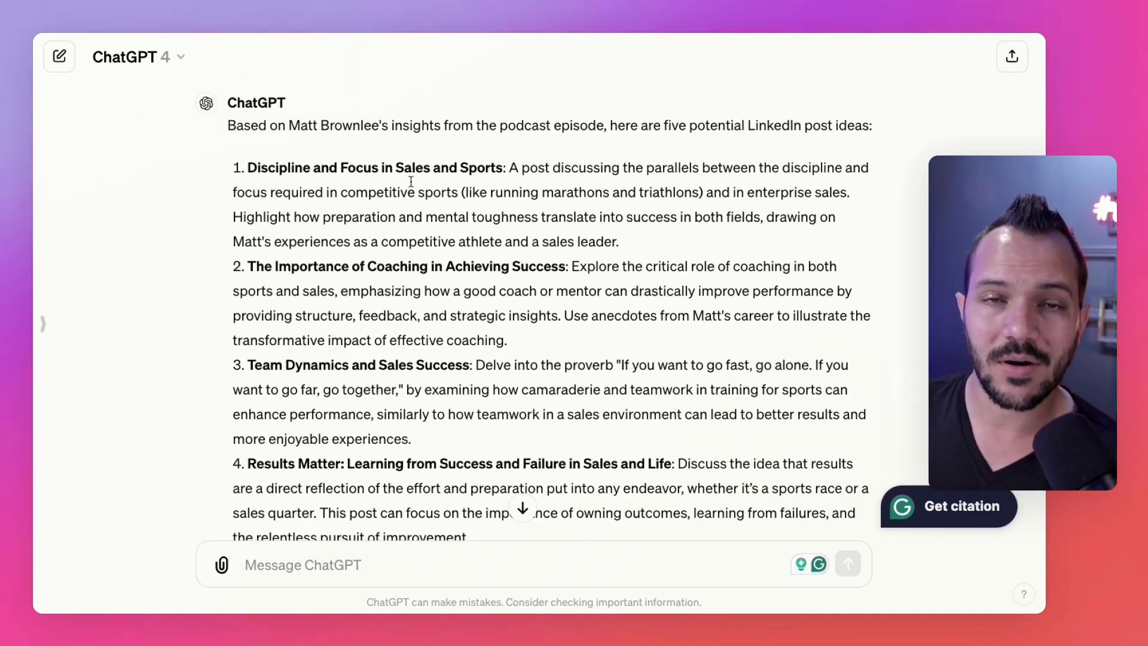
scroll(451, 281, down, 2)
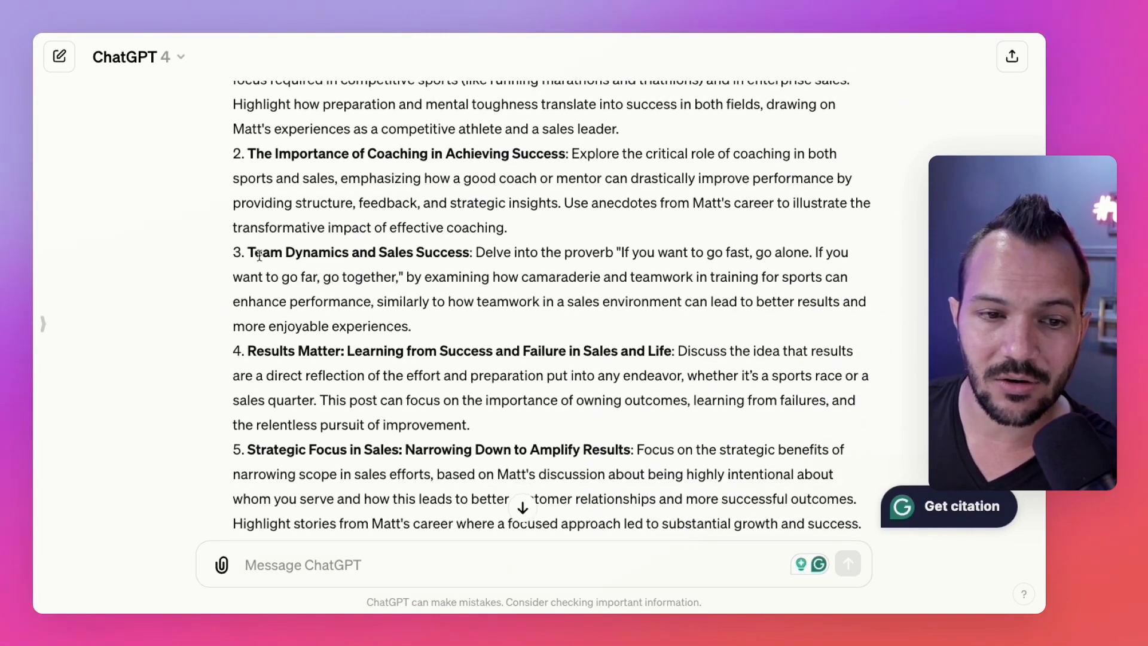
Highlight the title of the second post idea and the follow-up prompt's instruction not to add major points absent from the transcript.
drag(248, 154, 572, 155)
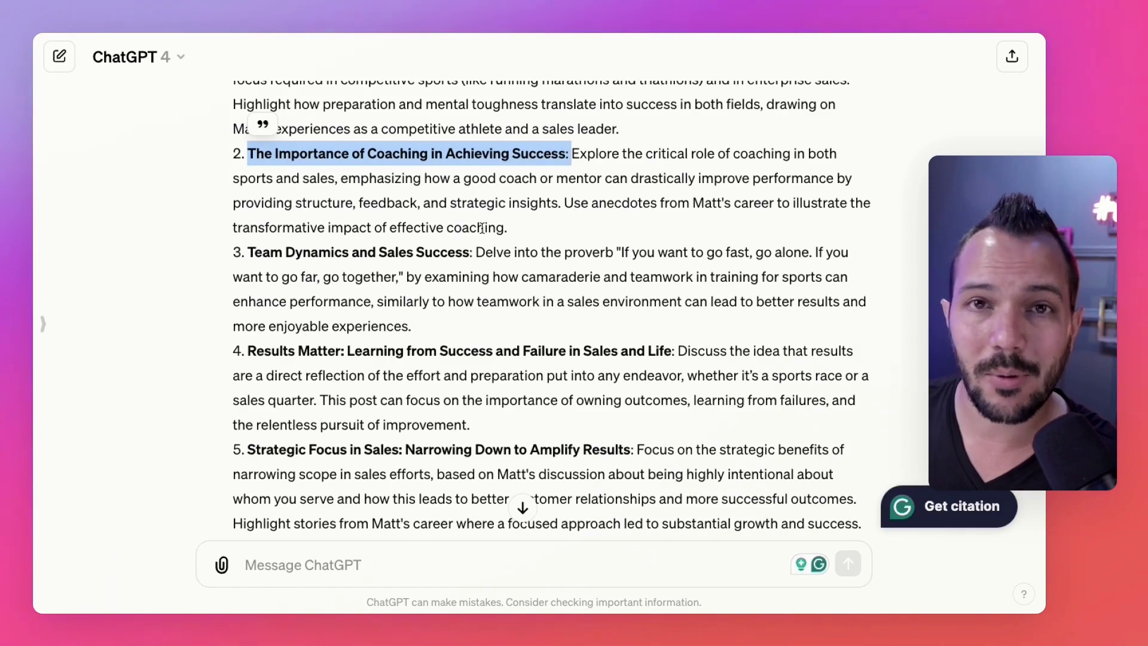
scroll(486, 254, down, 6)
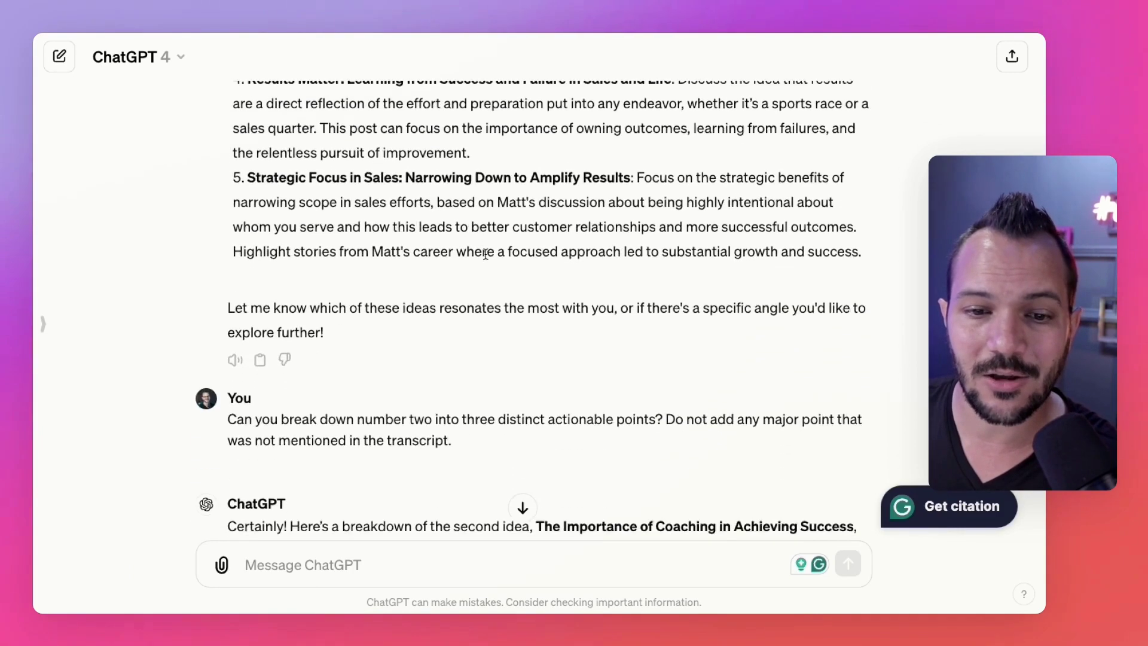
drag(666, 334, 673, 373)
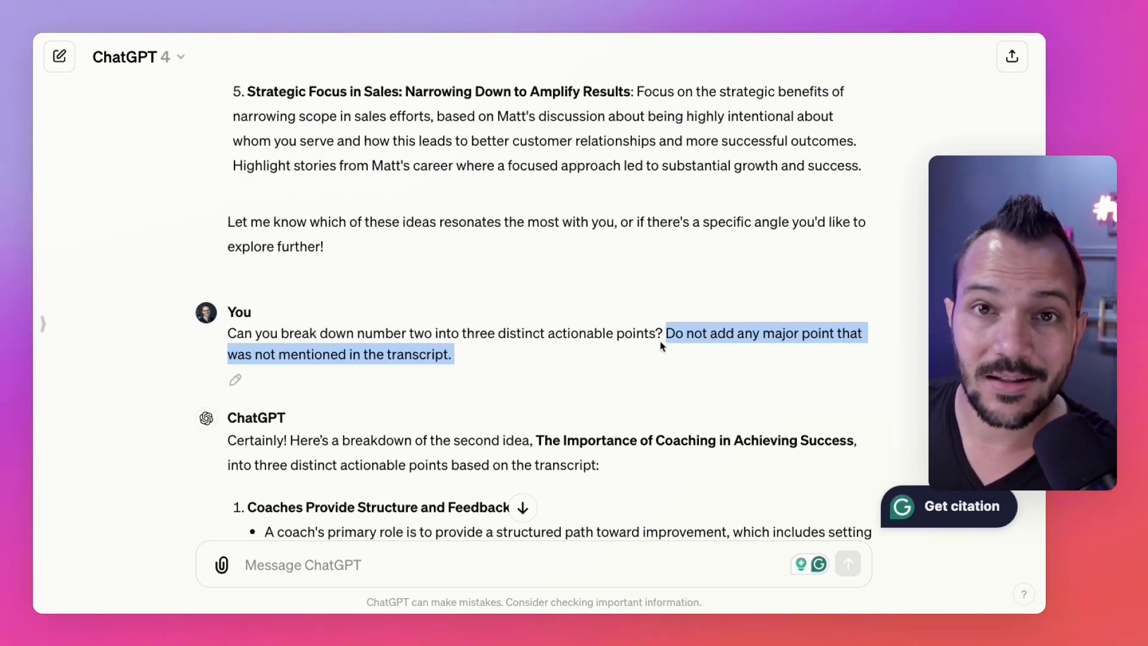
Read the start of the breakdown of The Importance of Coaching in Achieving Success and compare it with the follow-up prompt.
scroll(628, 353, down, 3)
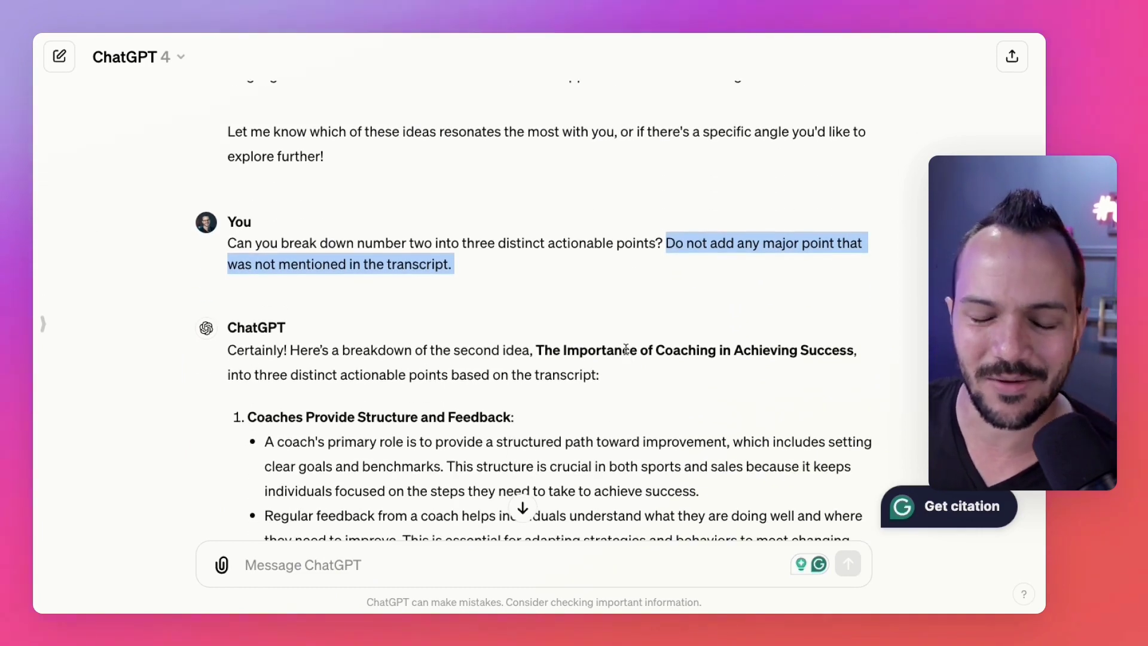
scroll(626, 348, down, 1)
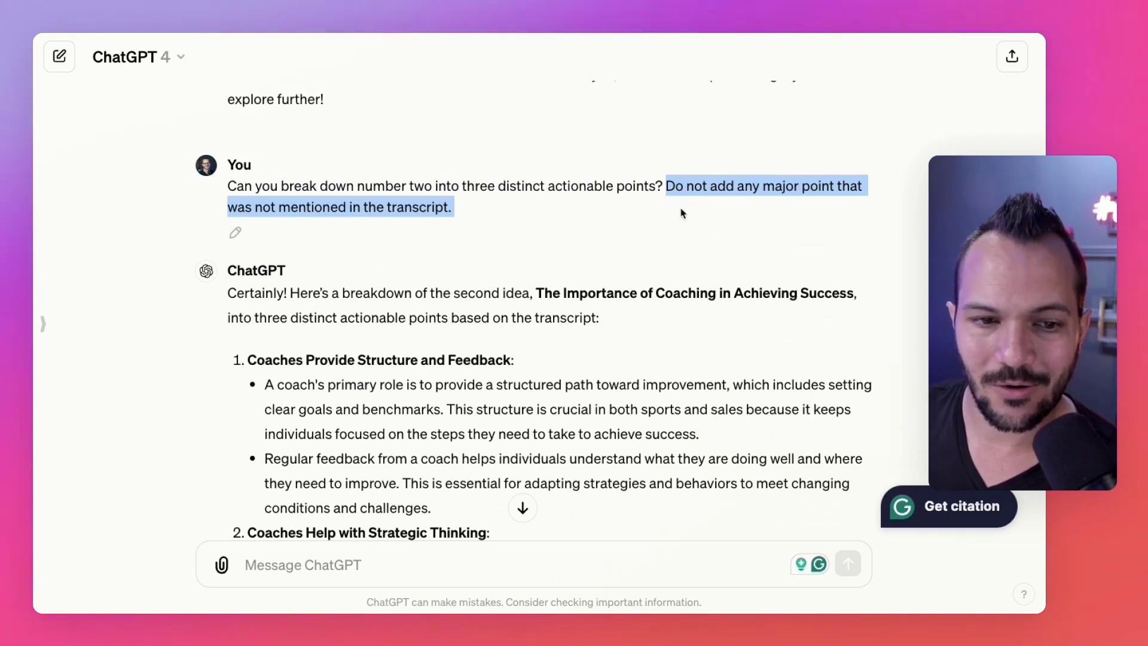
scroll(616, 264, down, 1)
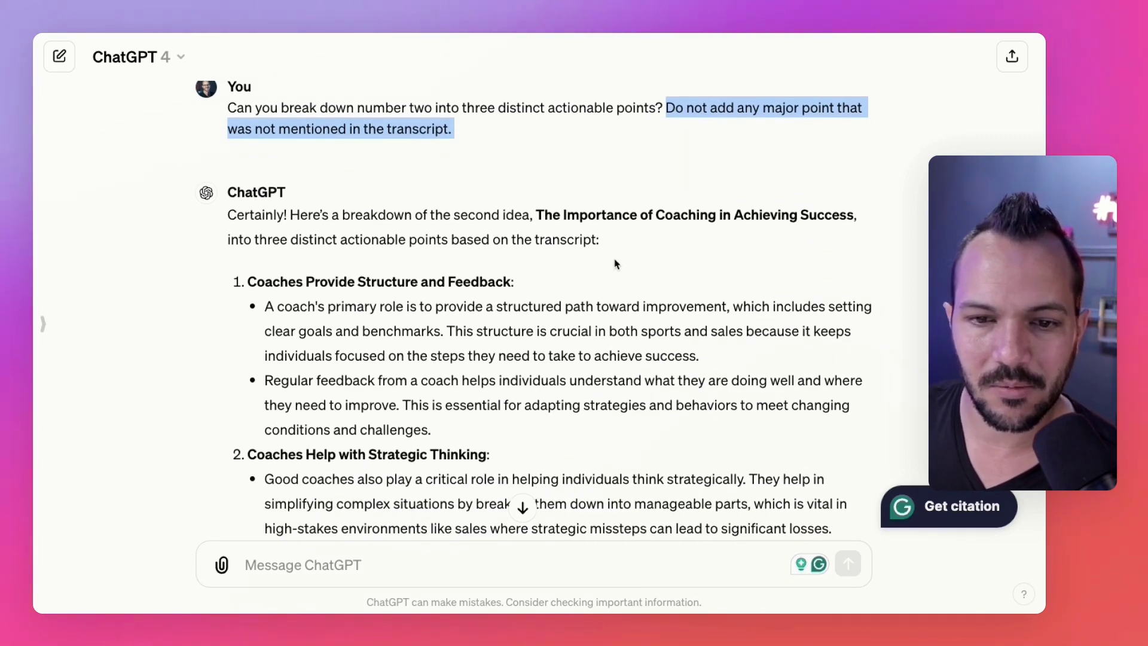
scroll(617, 263, down, 1)
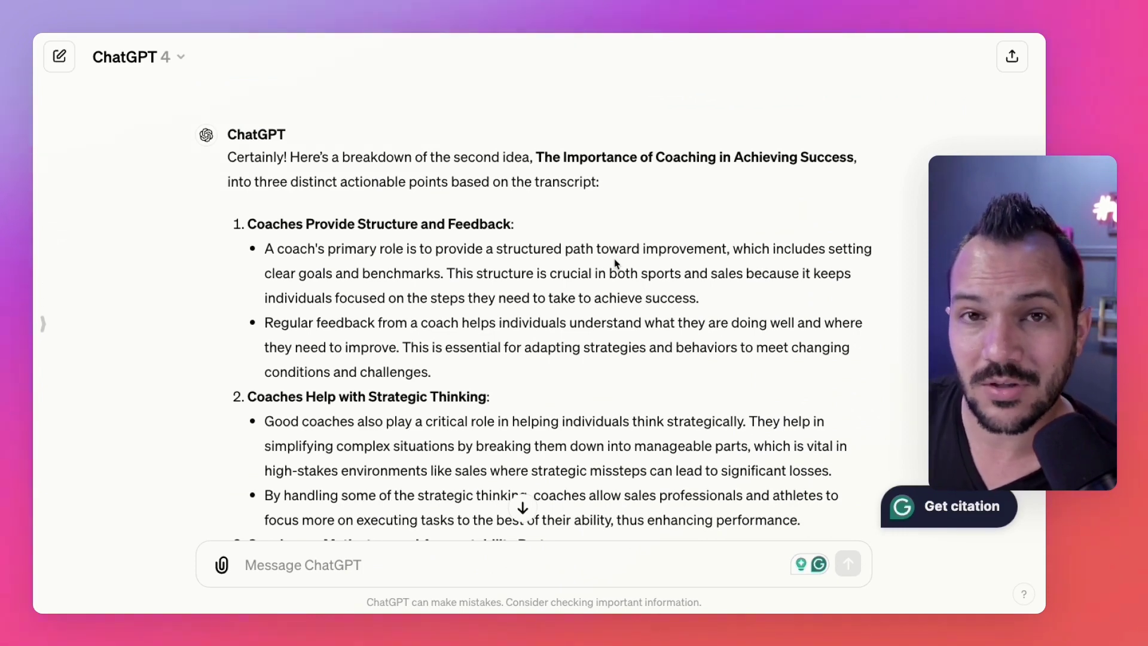
scroll(616, 264, down, 1)
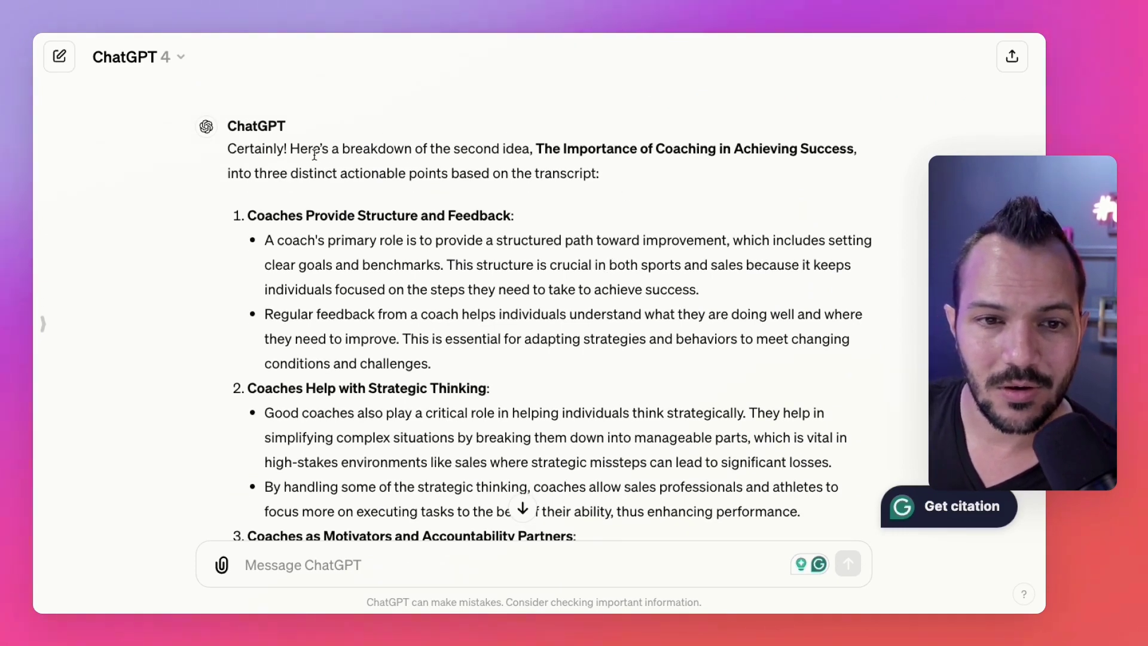
scroll(441, 239, down, 1)
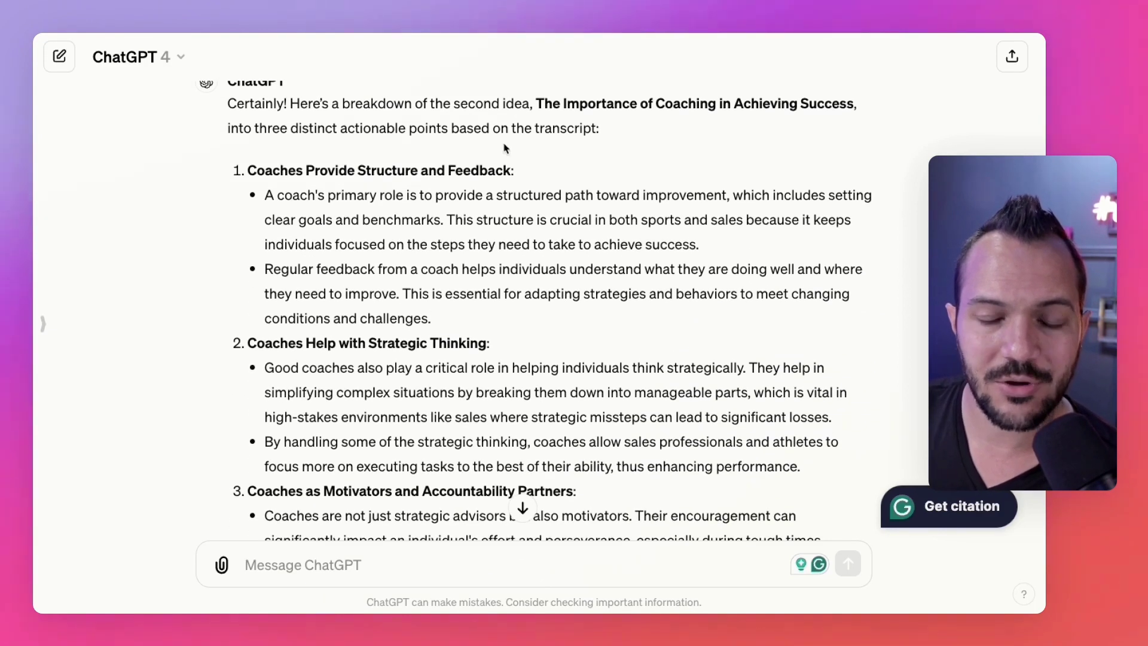
scroll(505, 146, up, 4)
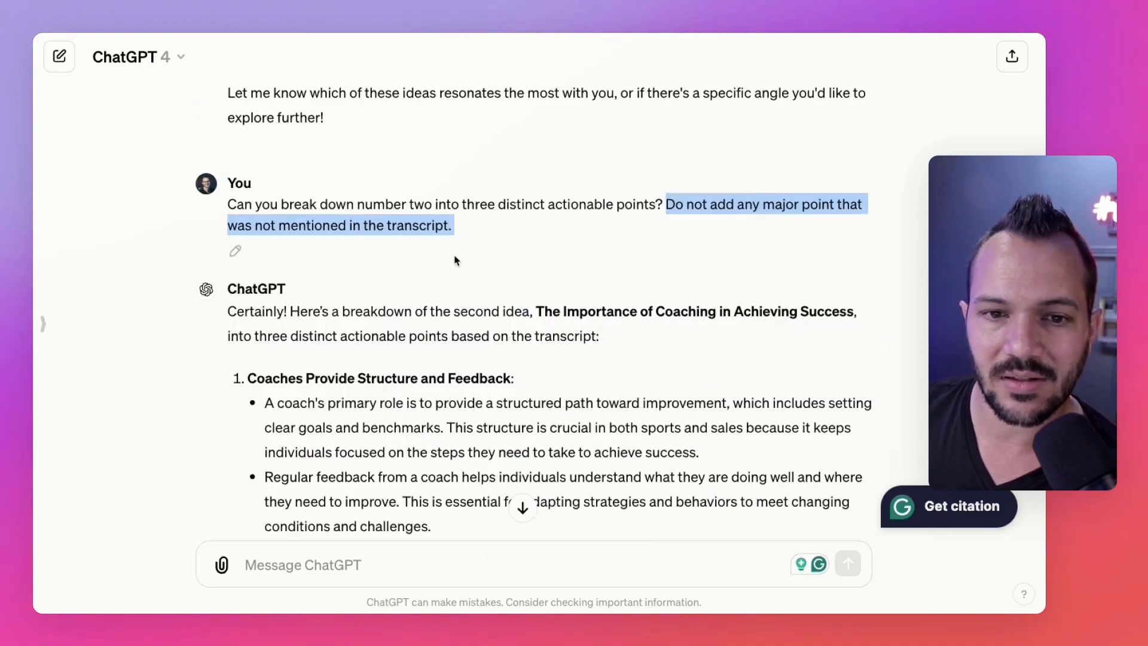
Read through the three actionable coaching points on structure and feedback, strategic thinking, and motivation and accountability.
scroll(442, 299, down, 3)
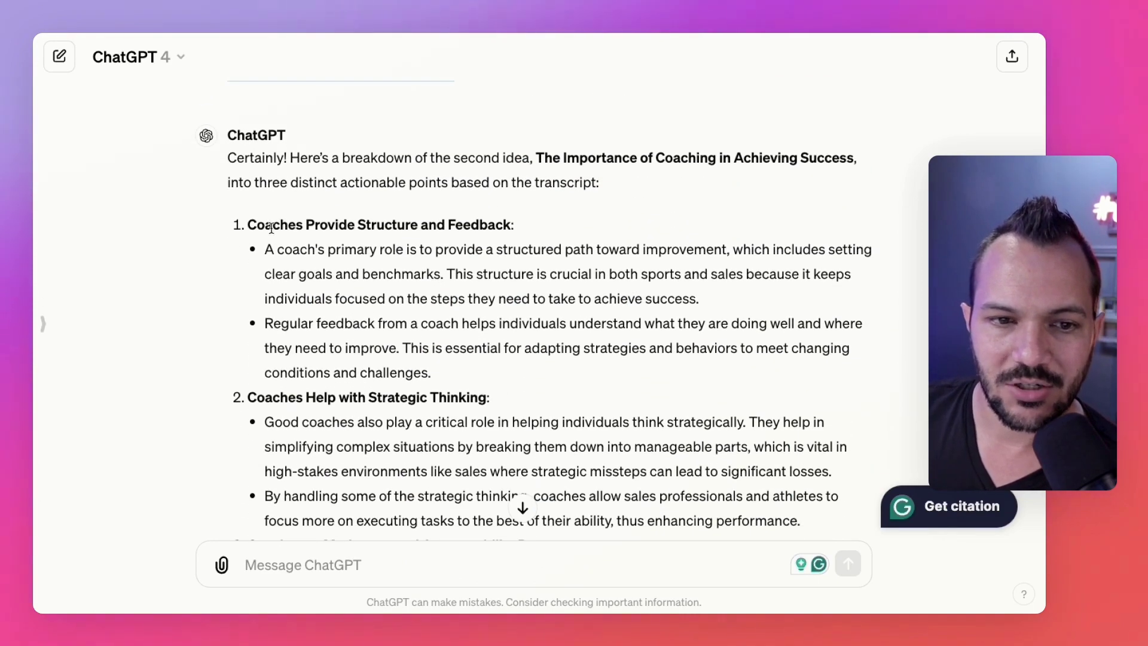
scroll(526, 356, down, 2)
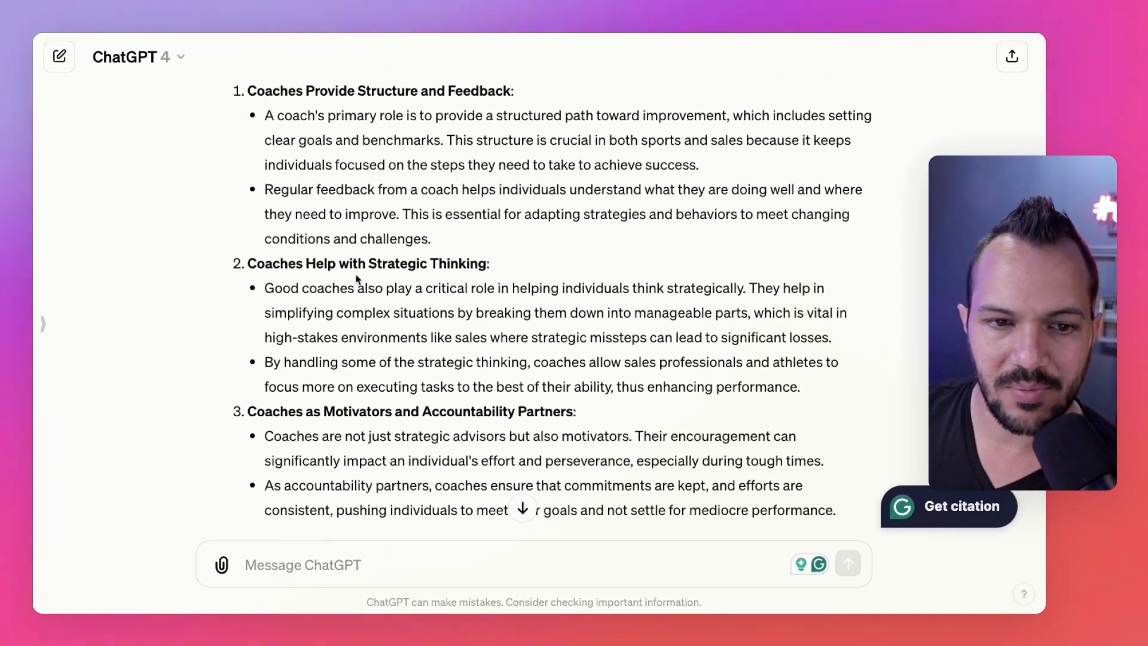
scroll(448, 359, down, 3)
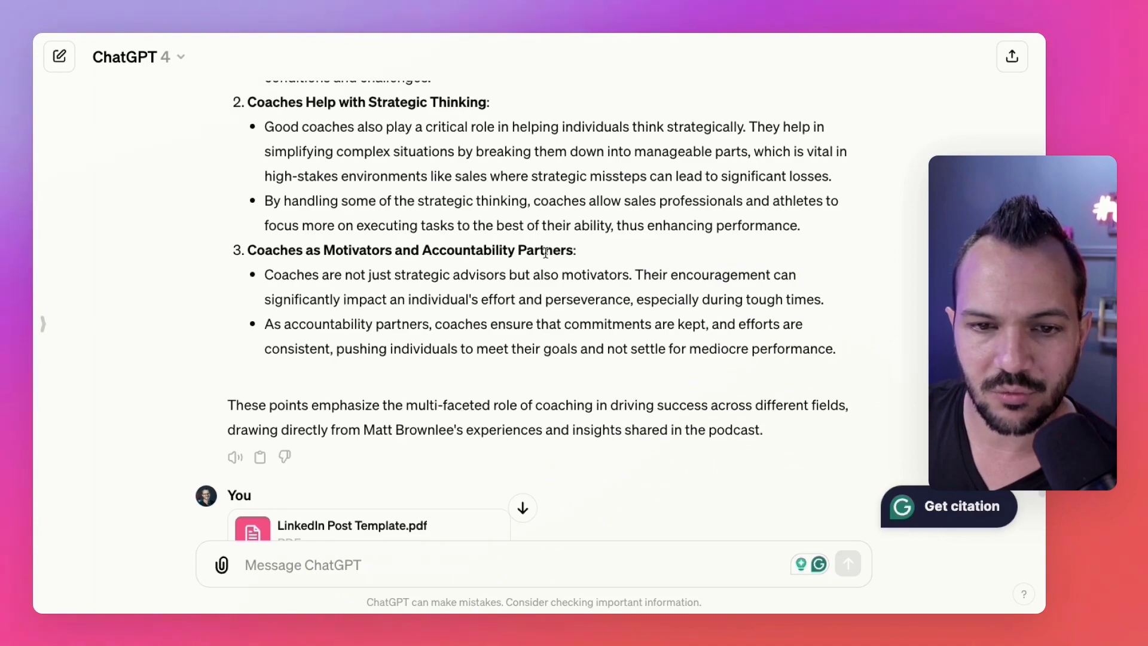
scroll(546, 252, up, 3)
scroll(546, 252, down, 5)
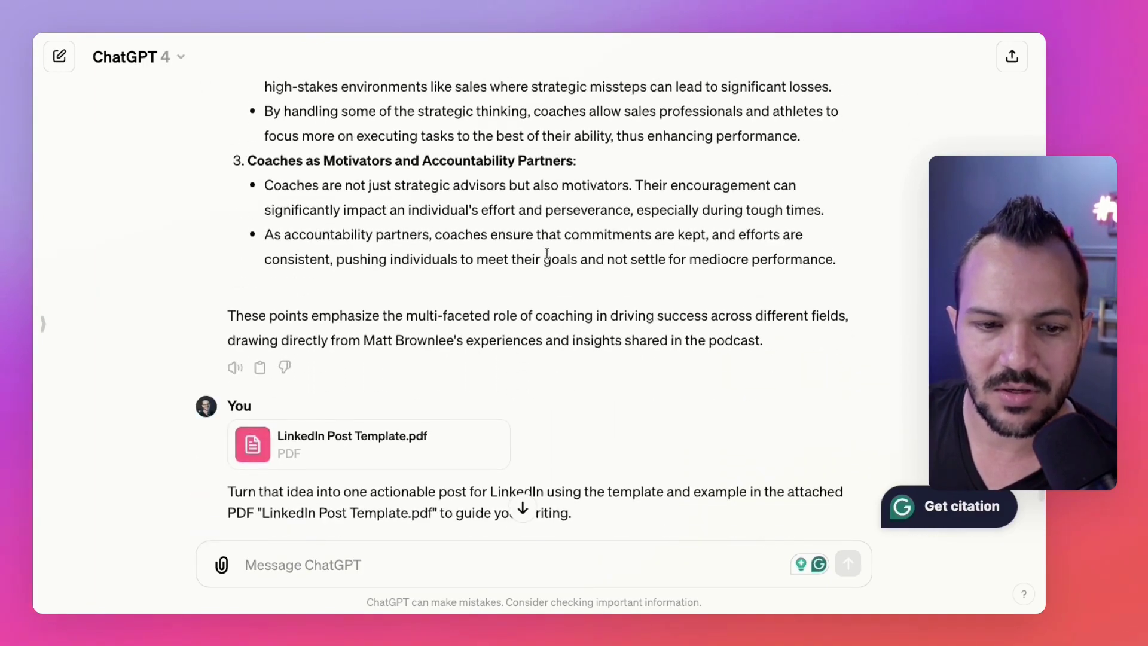
Examine the third prompt with the attached LinkedIn Post Template.pdf and highlight its instruction to keep the post extremely concise.
scroll(546, 254, down, 3)
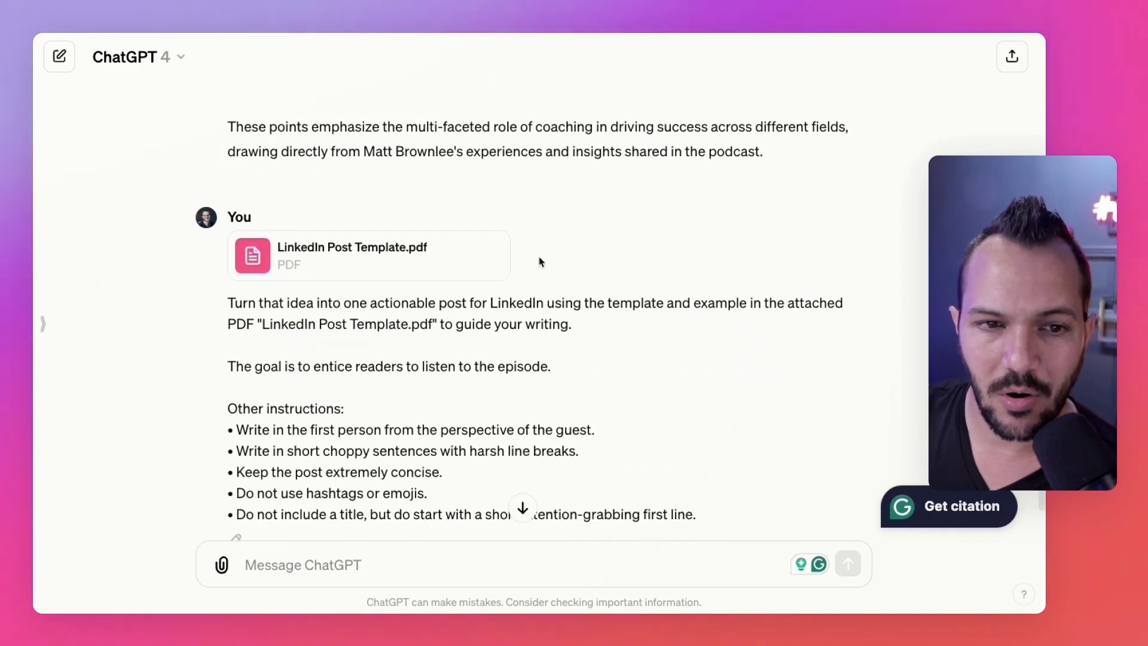
scroll(541, 262, down, 3)
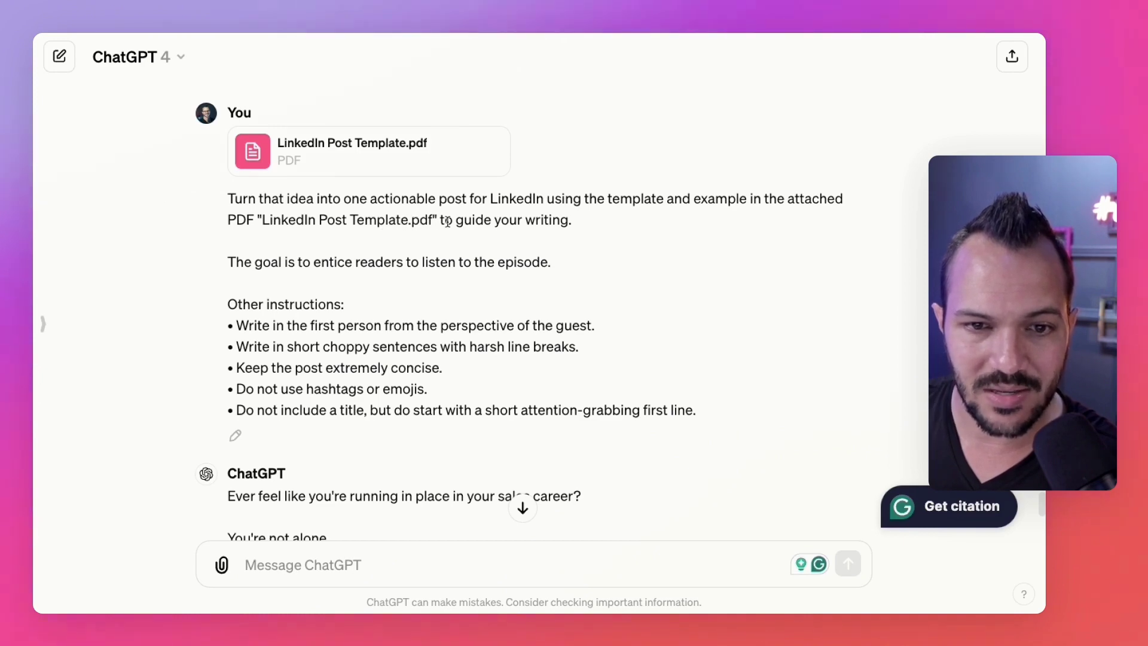
scroll(535, 329, down, 2)
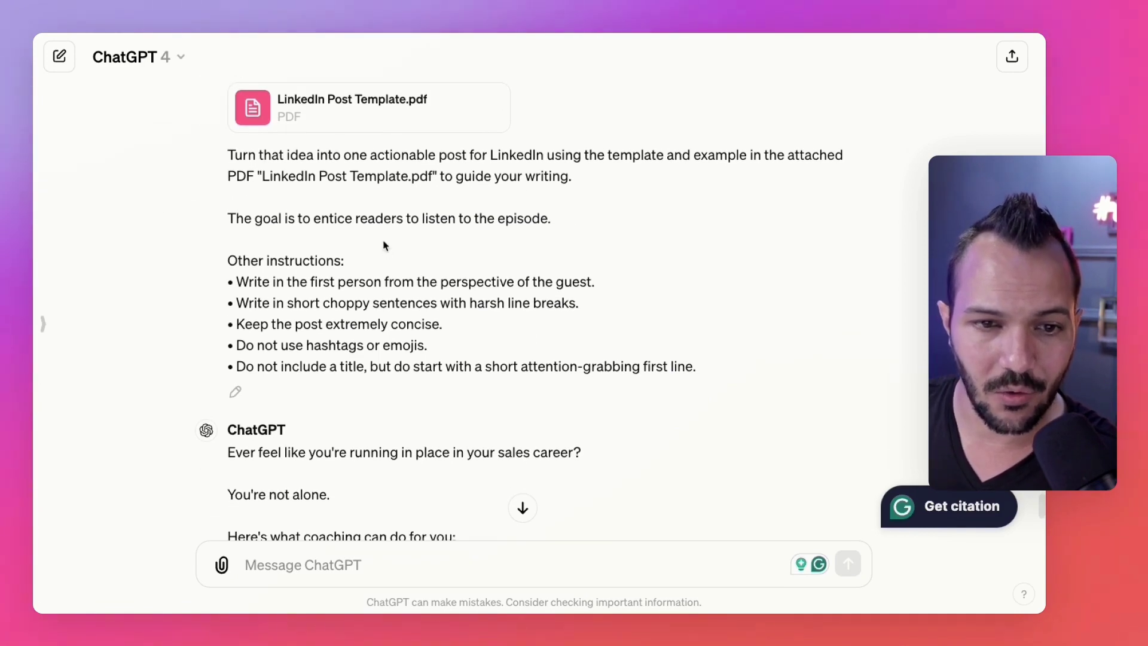
scroll(501, 357, down, 2)
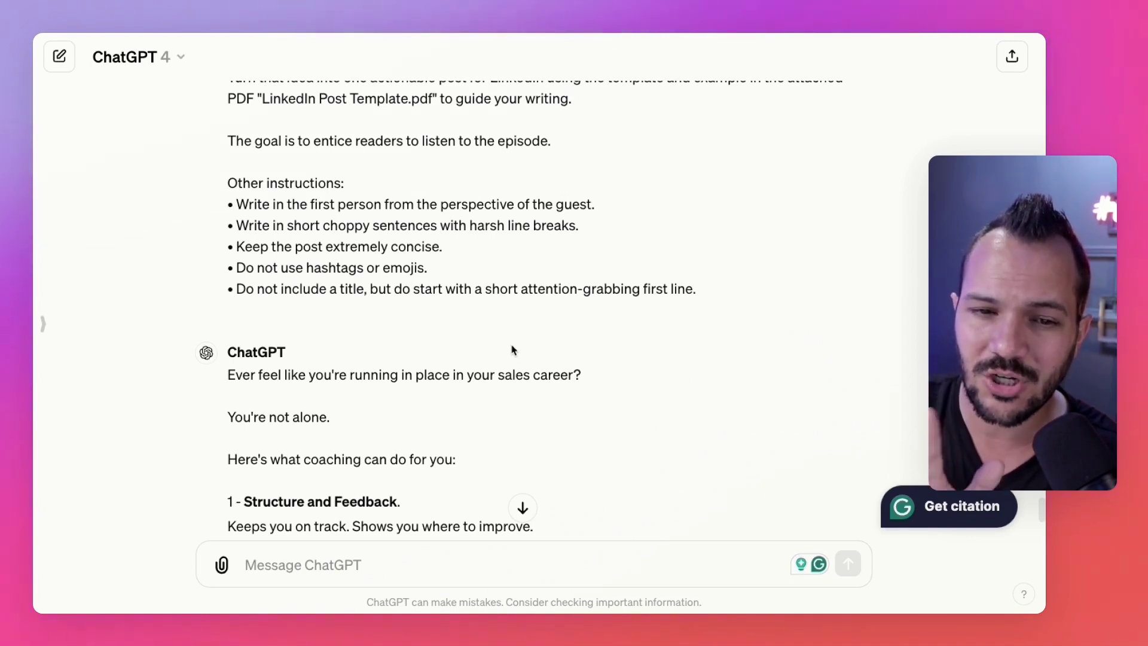
scroll(487, 345, down, 1)
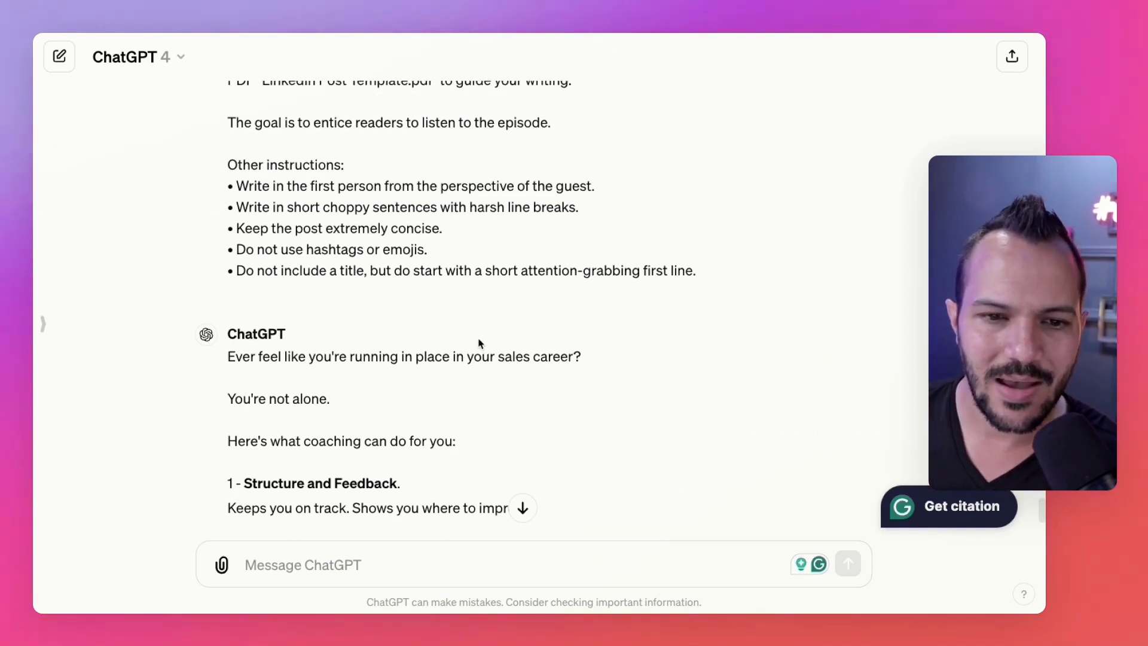
drag(443, 226, 212, 237)
click(310, 230)
triple_click(310, 231)
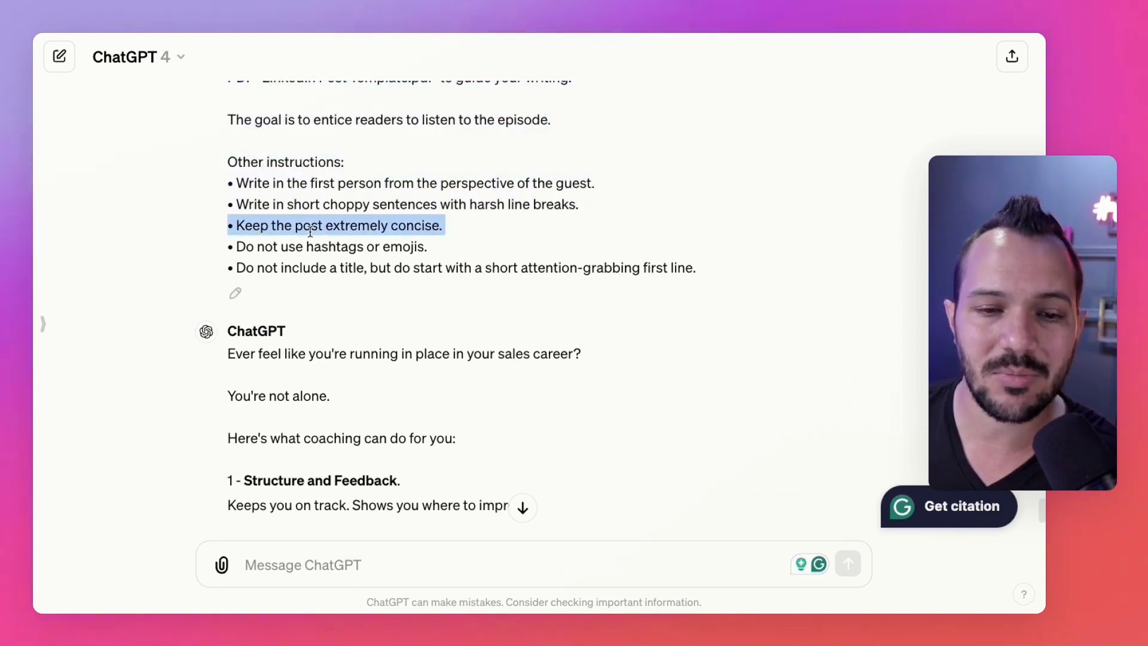
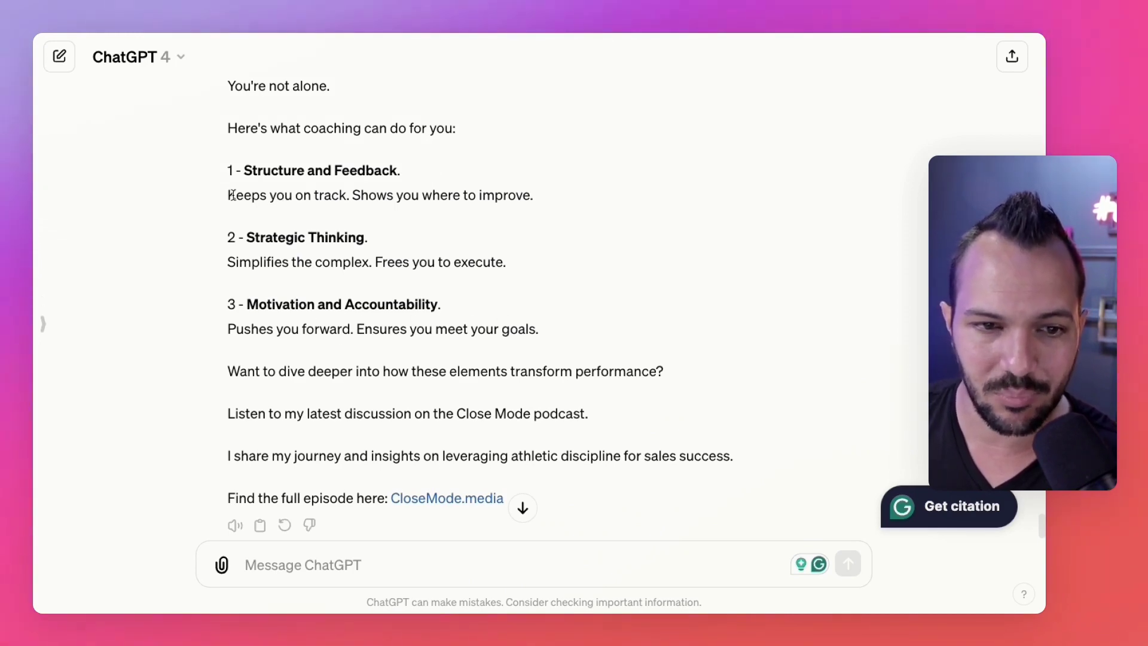
Review the three numbered points in the generated LinkedIn post, highlighting the line beneath Structure and Feedback.
drag(227, 197, 554, 199)
click(326, 197)
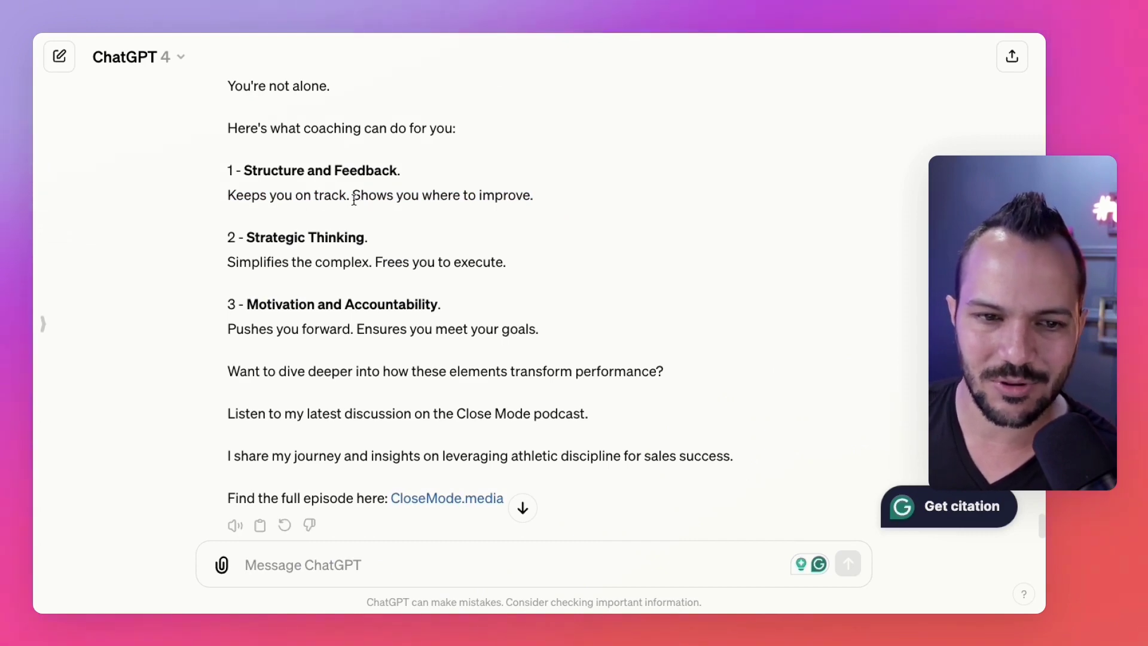
scroll(387, 242, down, 2)
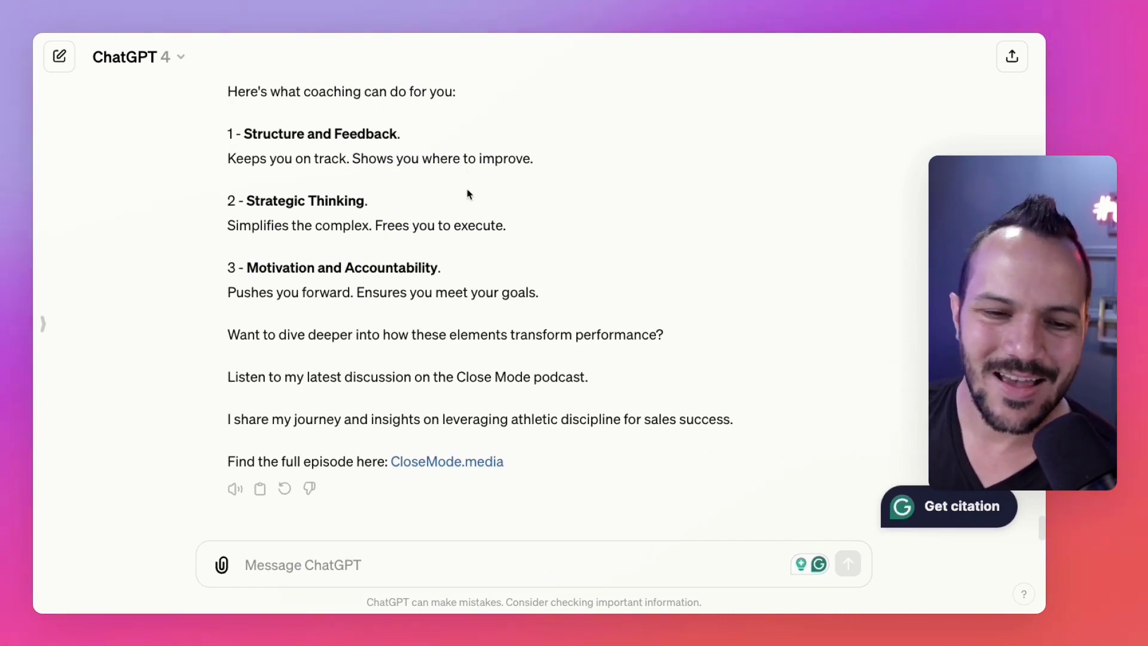
scroll(471, 193, up, 1)
scroll(468, 194, up, 2)
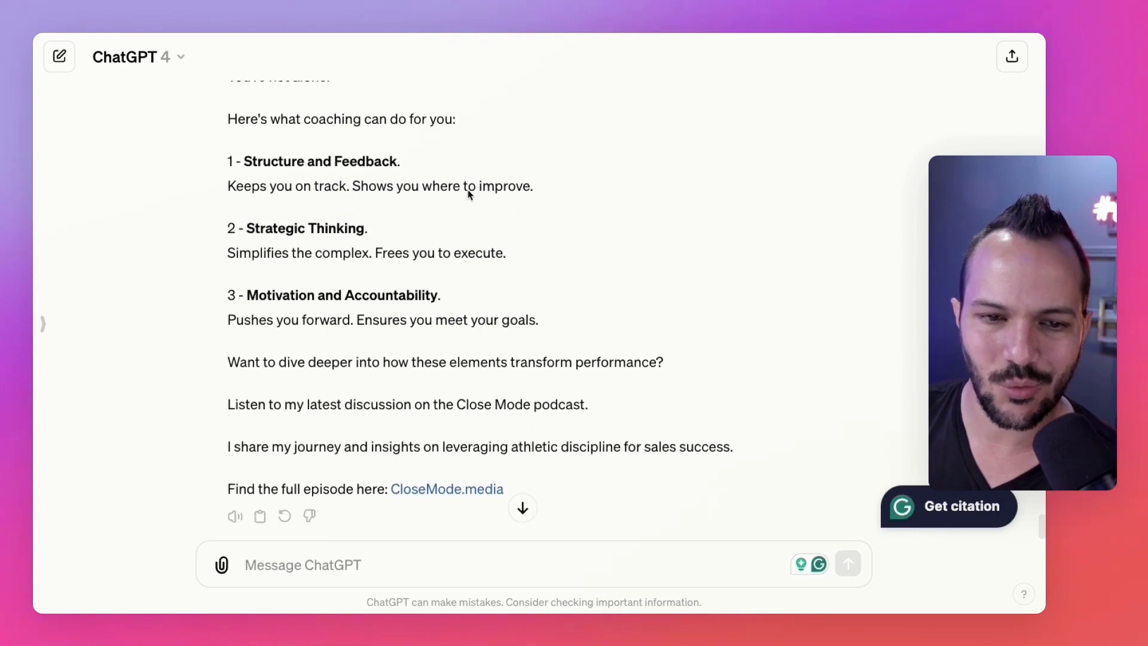
scroll(467, 192, down, 2)
scroll(463, 200, down, 1)
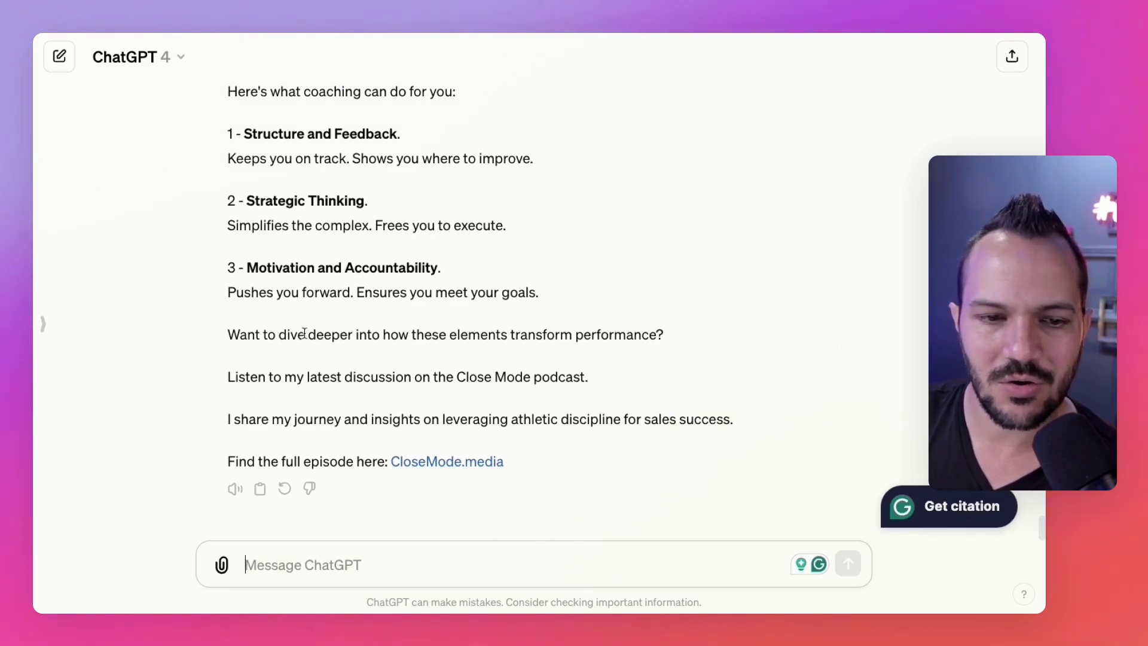
Review the closing call to action of the generated post, highlight the full-episode link line, and clear the highlight.
scroll(512, 393, up, 3)
scroll(512, 393, down, 3)
scroll(511, 395, down, 1)
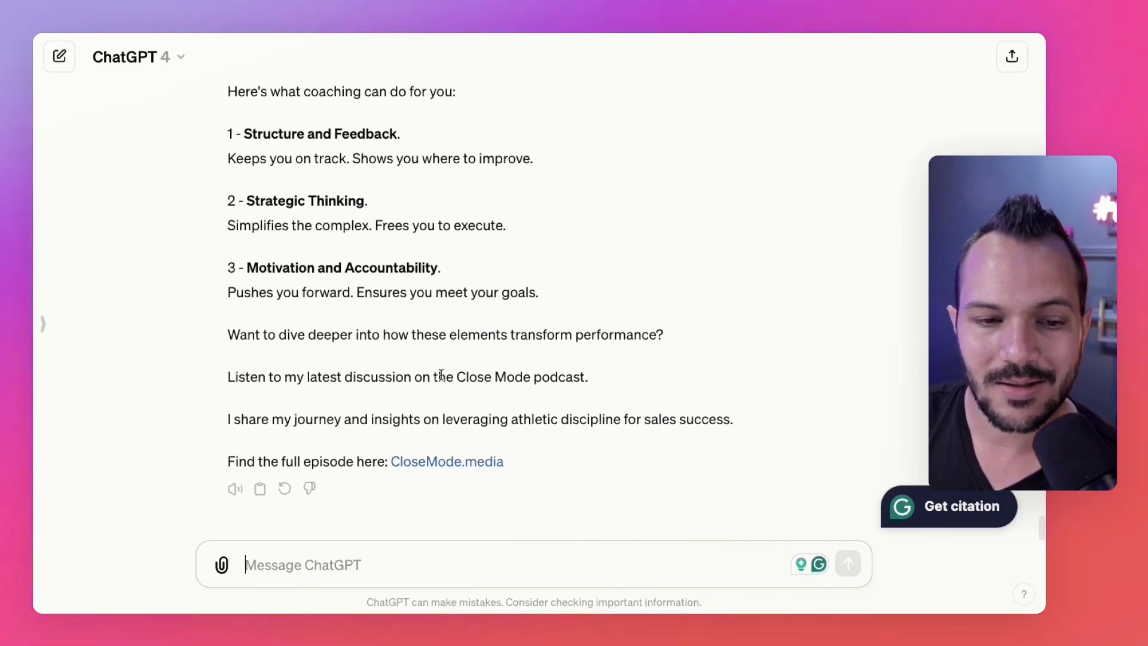
drag(226, 461, 592, 479)
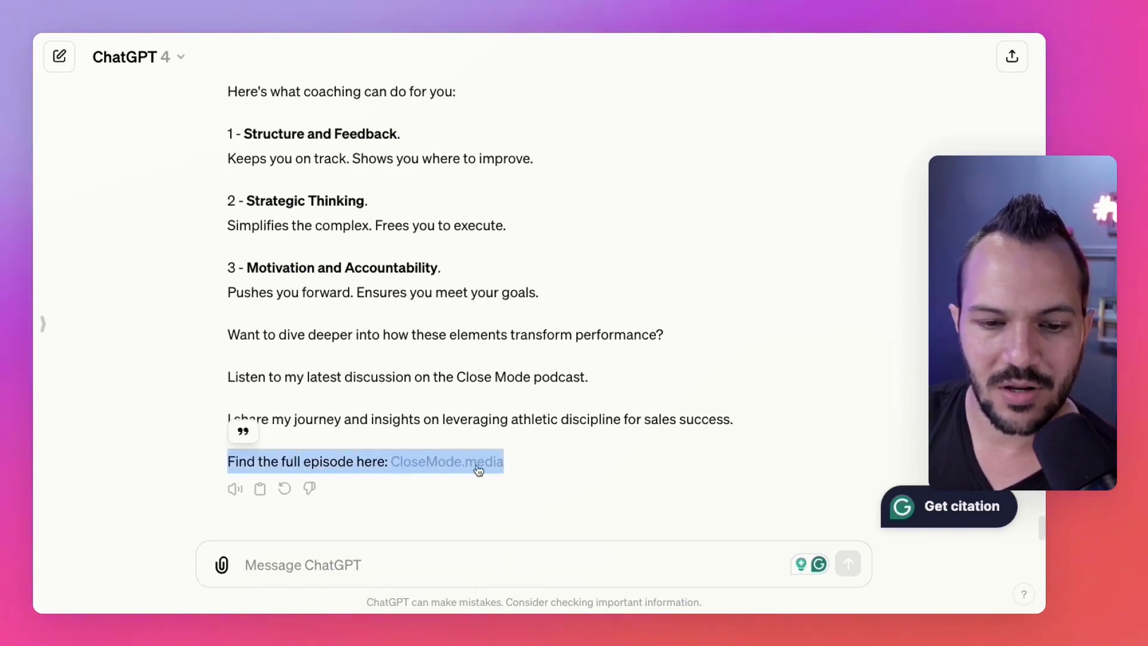
click(541, 464)
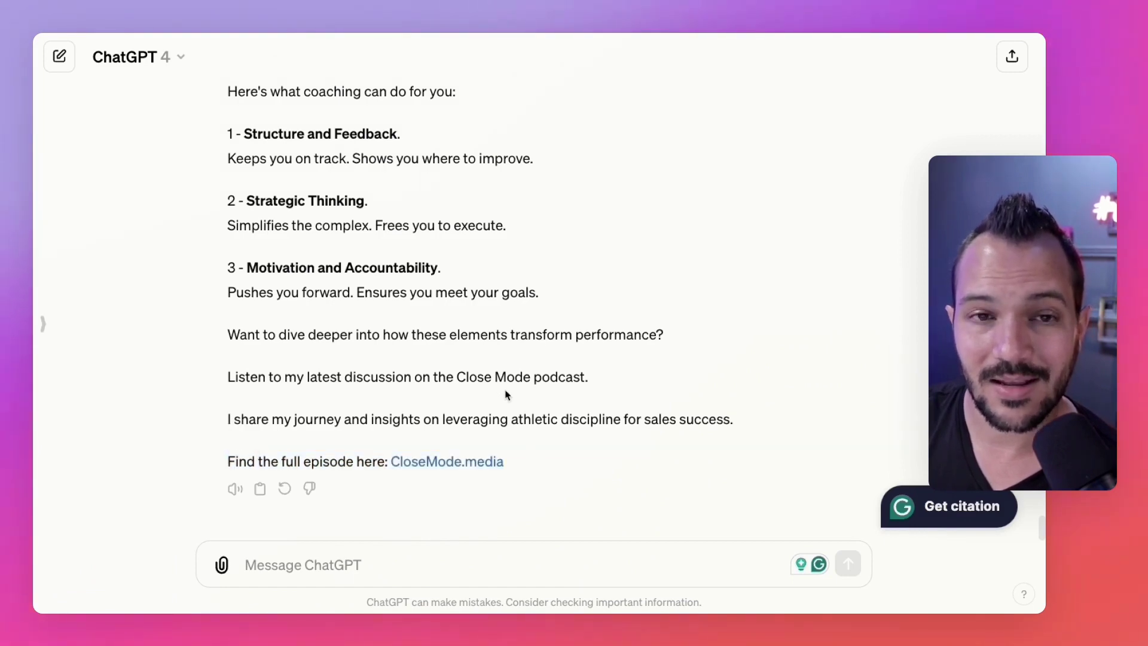
Retrace the whole prompt chain back to the opening request for five ideas, and return to the finished LinkedIn post.
scroll(506, 394, up, 2)
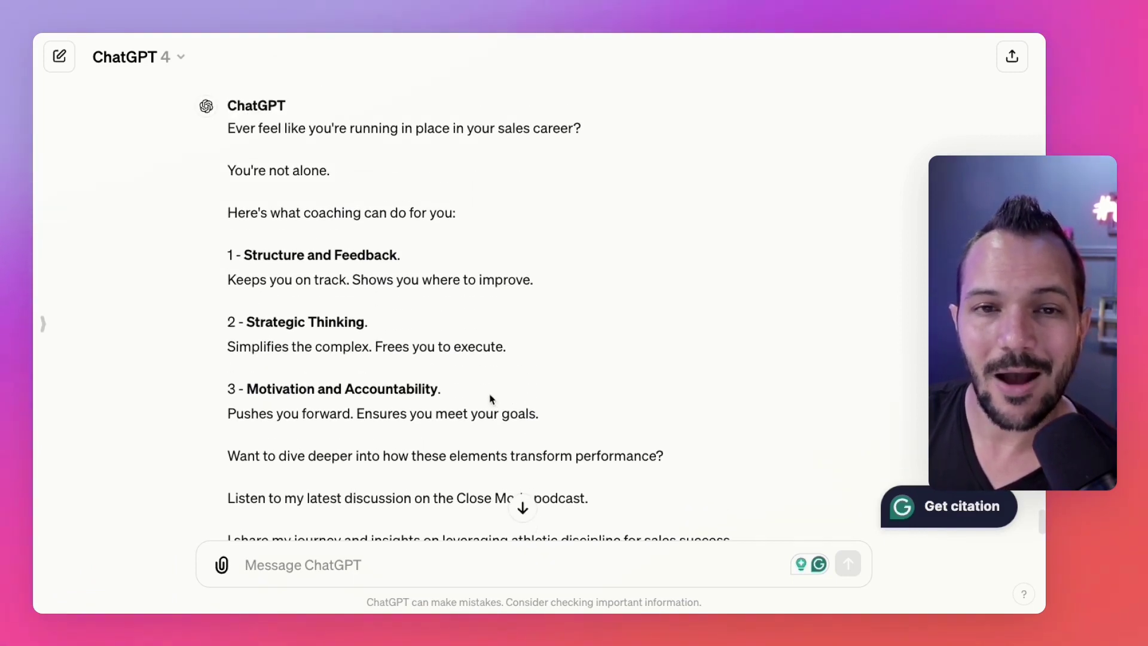
scroll(492, 399, up, 15)
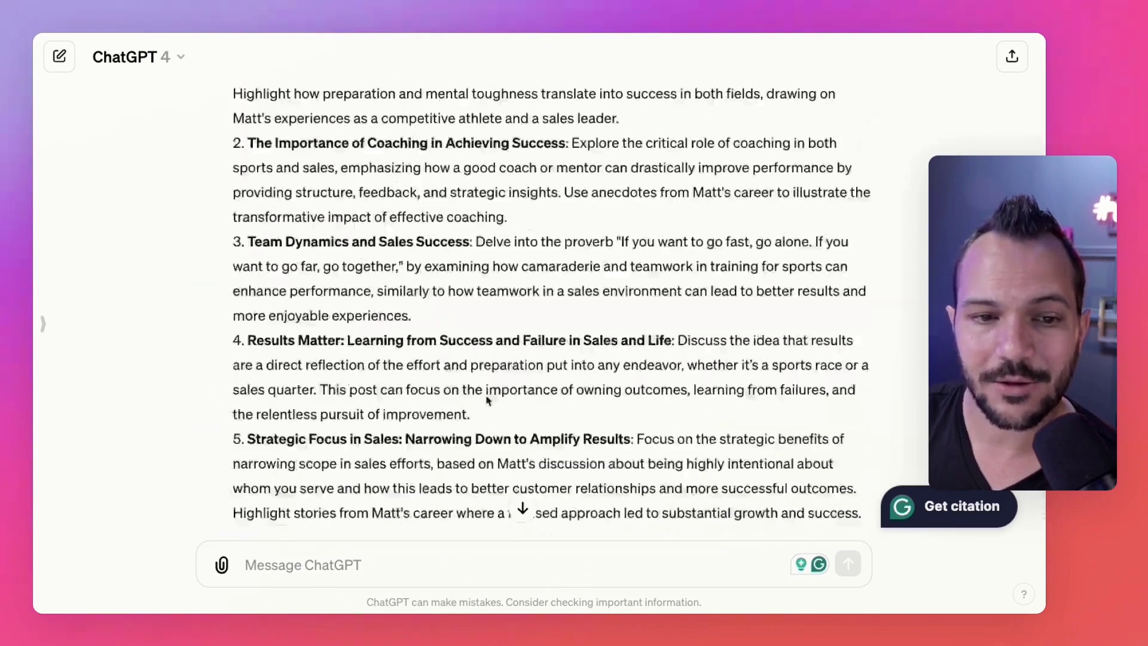
scroll(486, 396, up, 10)
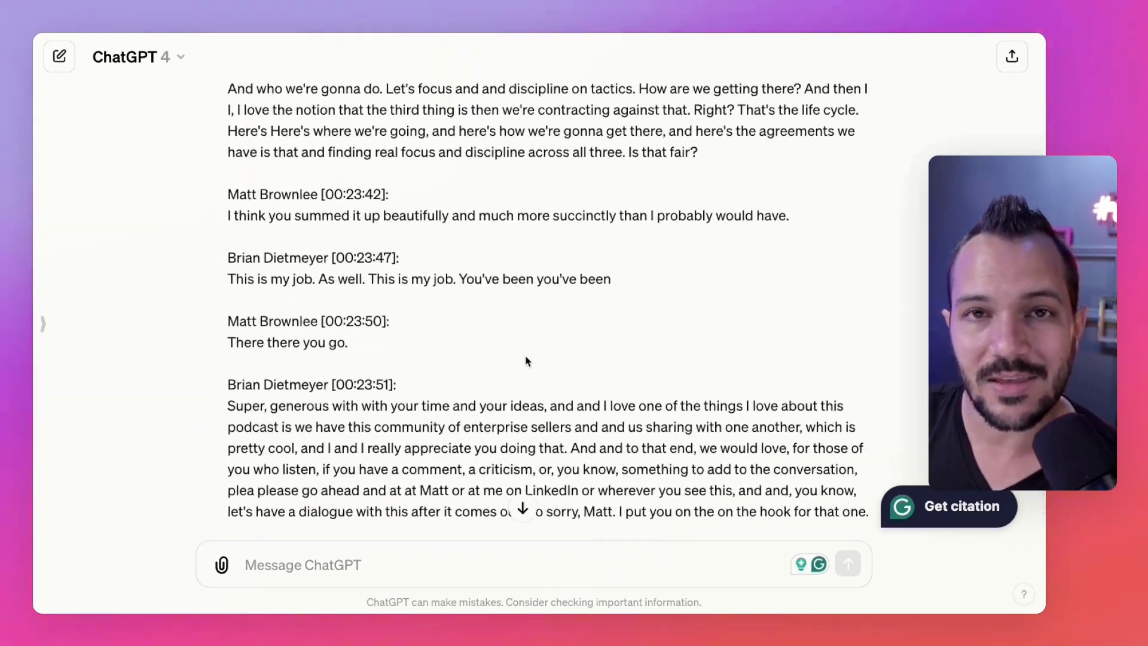
scroll(526, 361, up, 20)
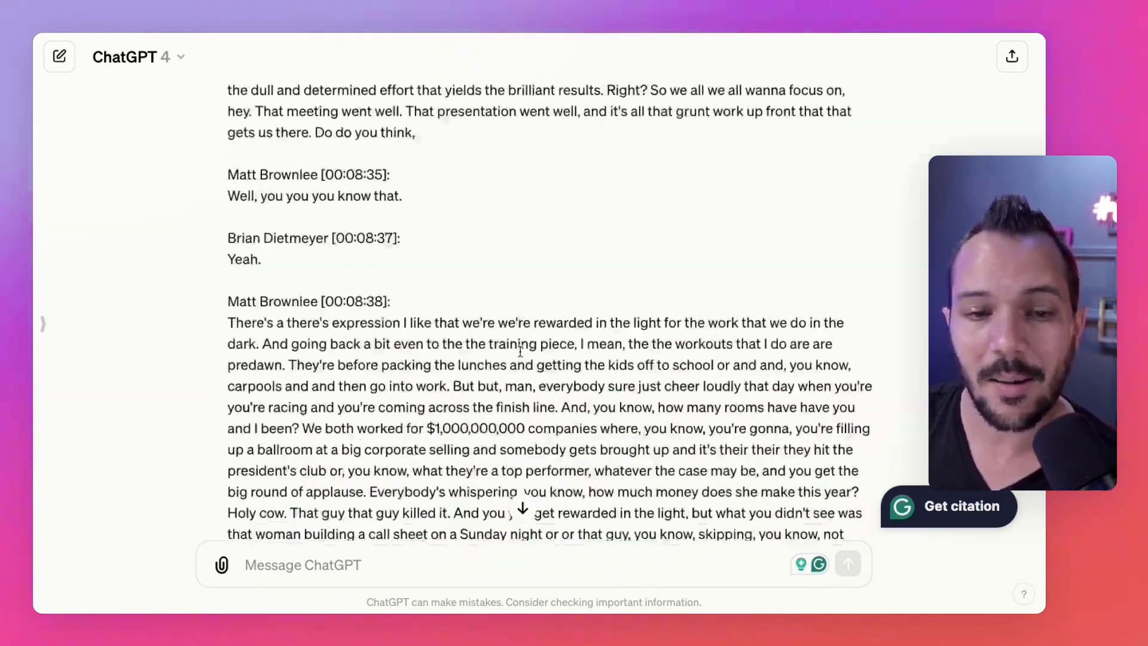
scroll(521, 355, up, 4)
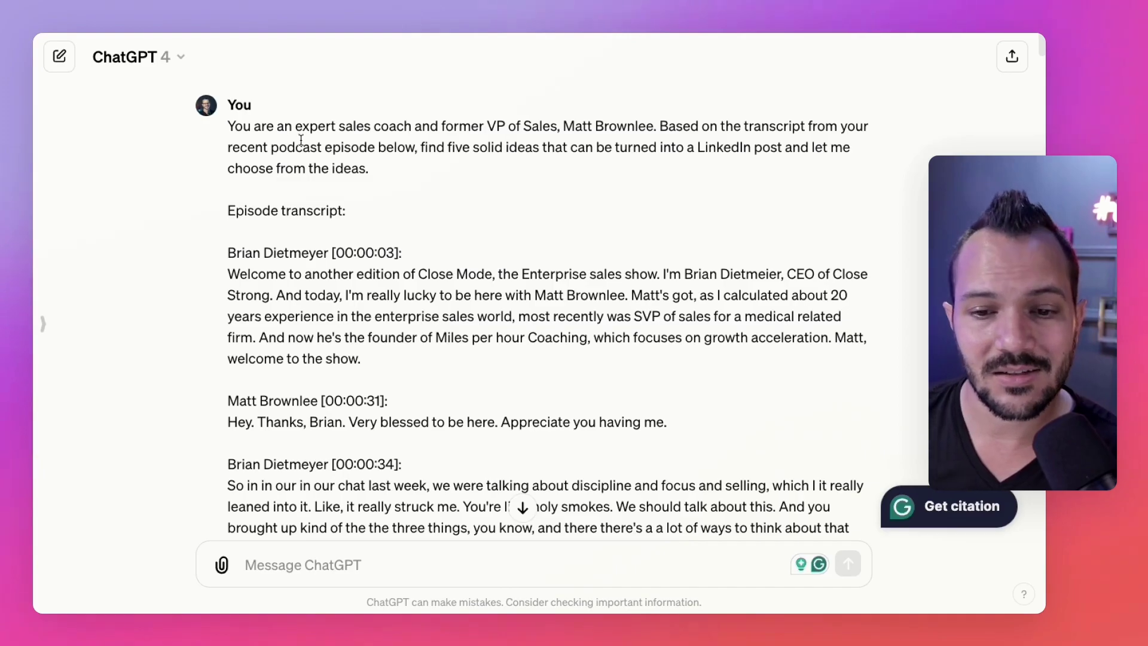
scroll(300, 139, down, 20)
scroll(301, 139, down, 20)
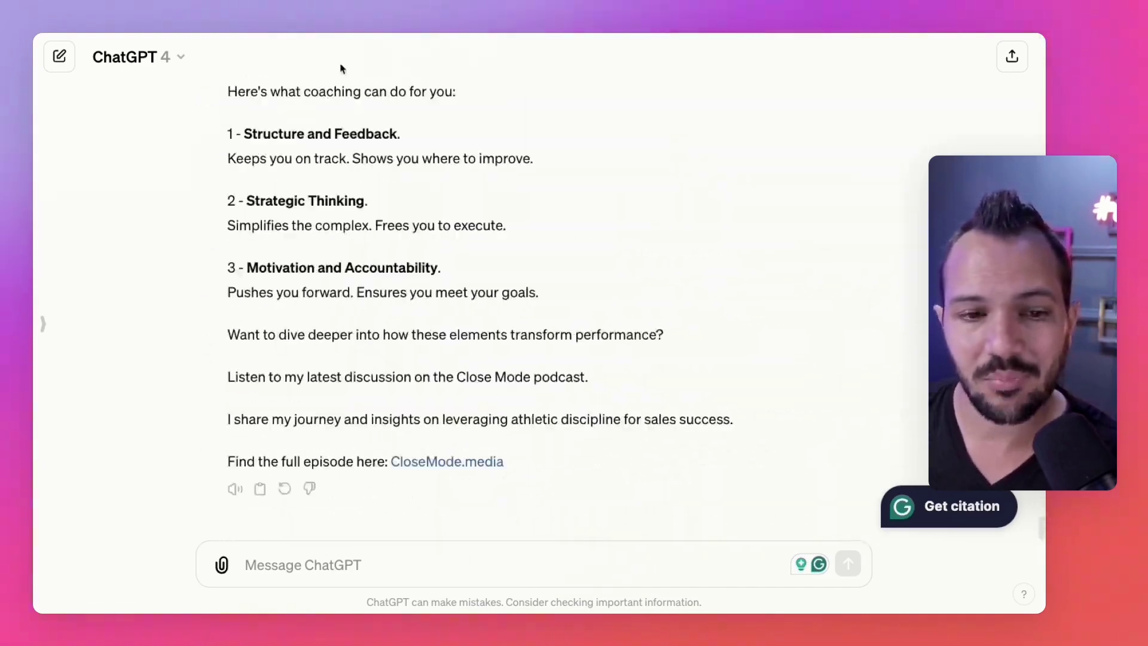